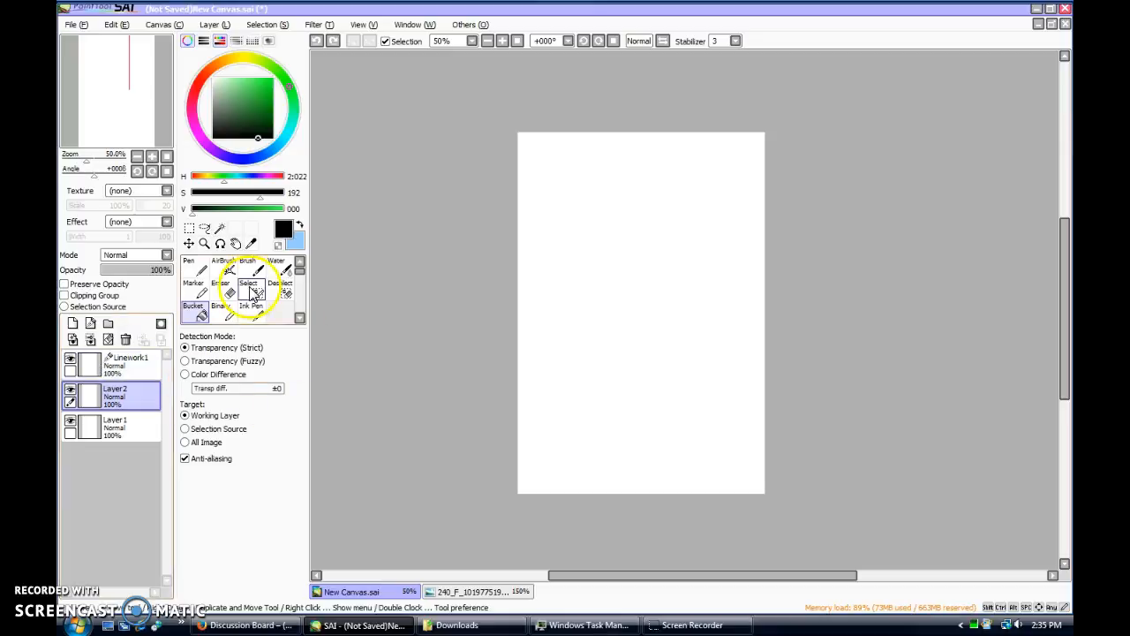
- Stamp a solid black circle near the middle of the canvas on Layer2 using the Pen at size 250
click(194, 265)
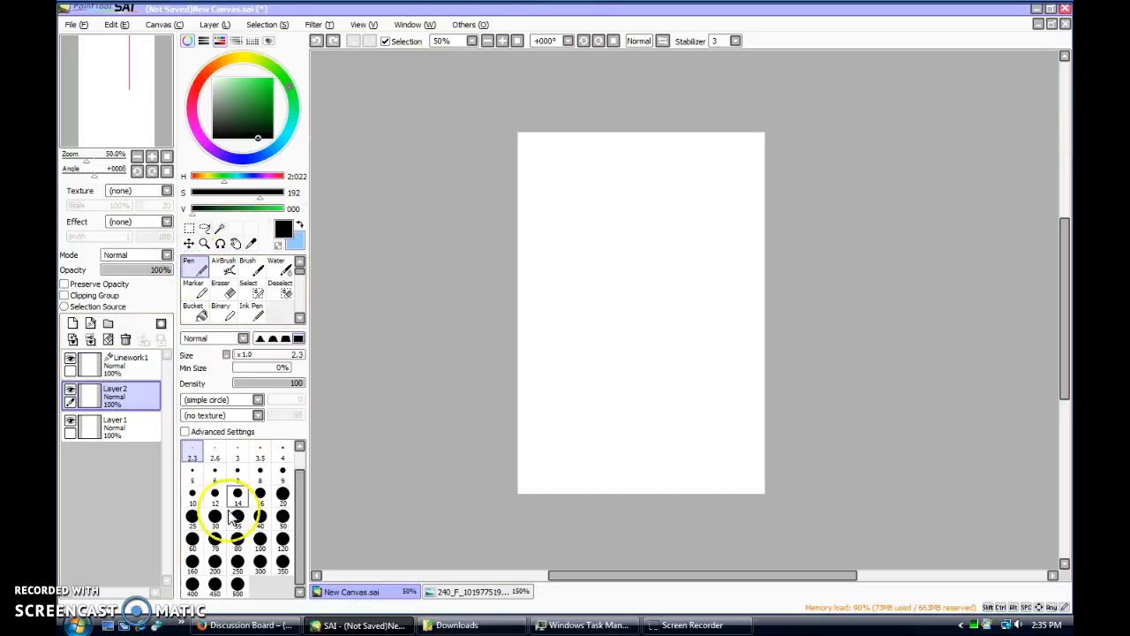
click(238, 585)
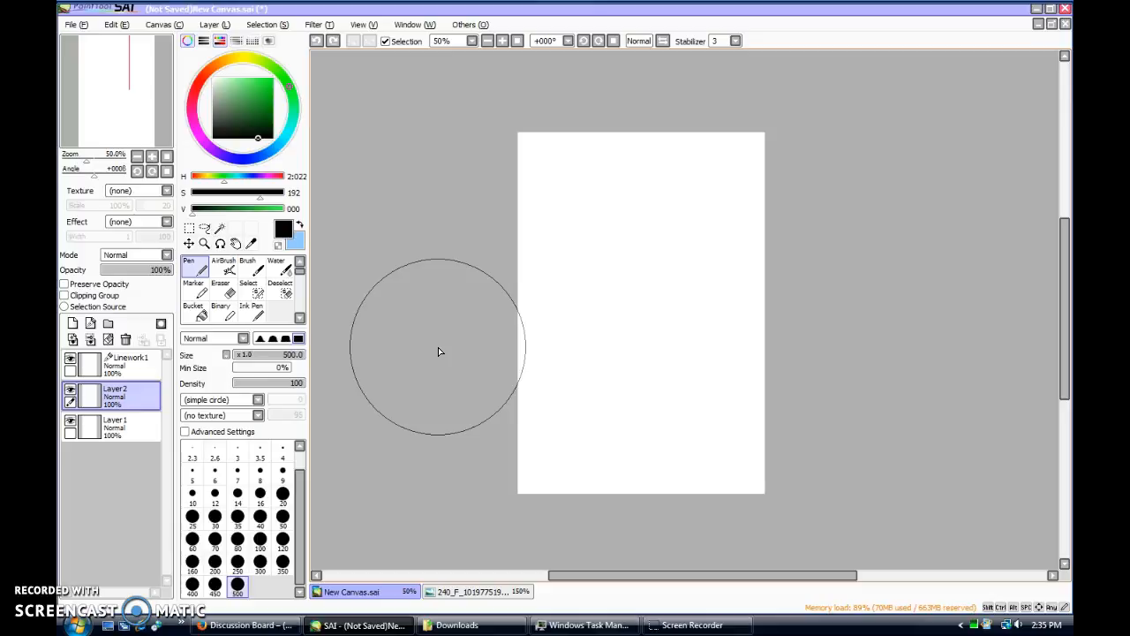
click(285, 495)
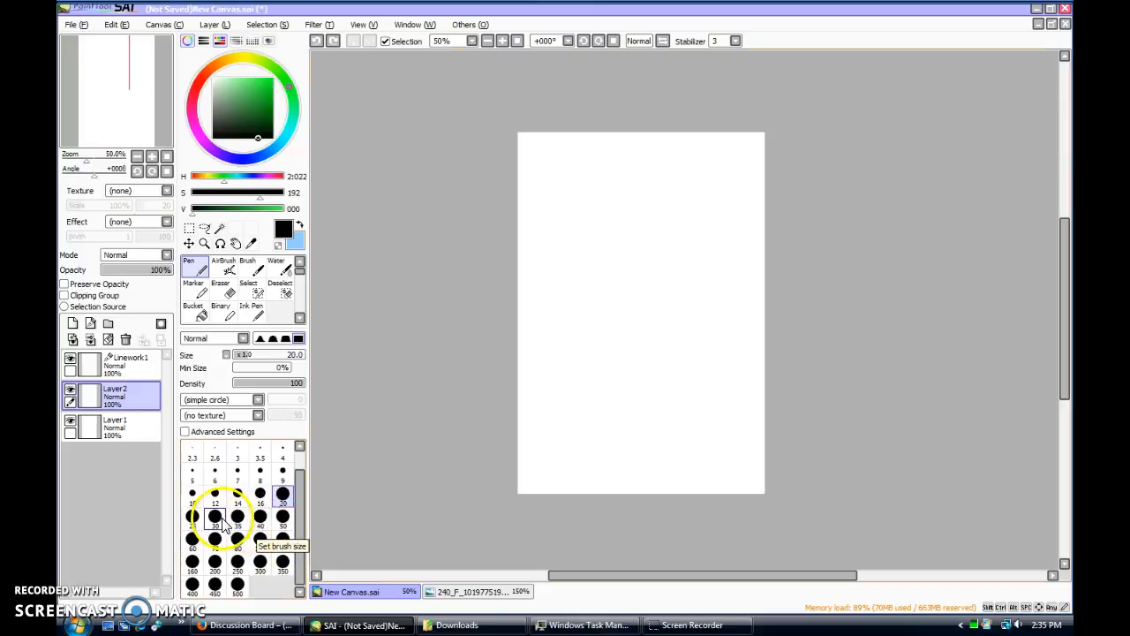
click(281, 517)
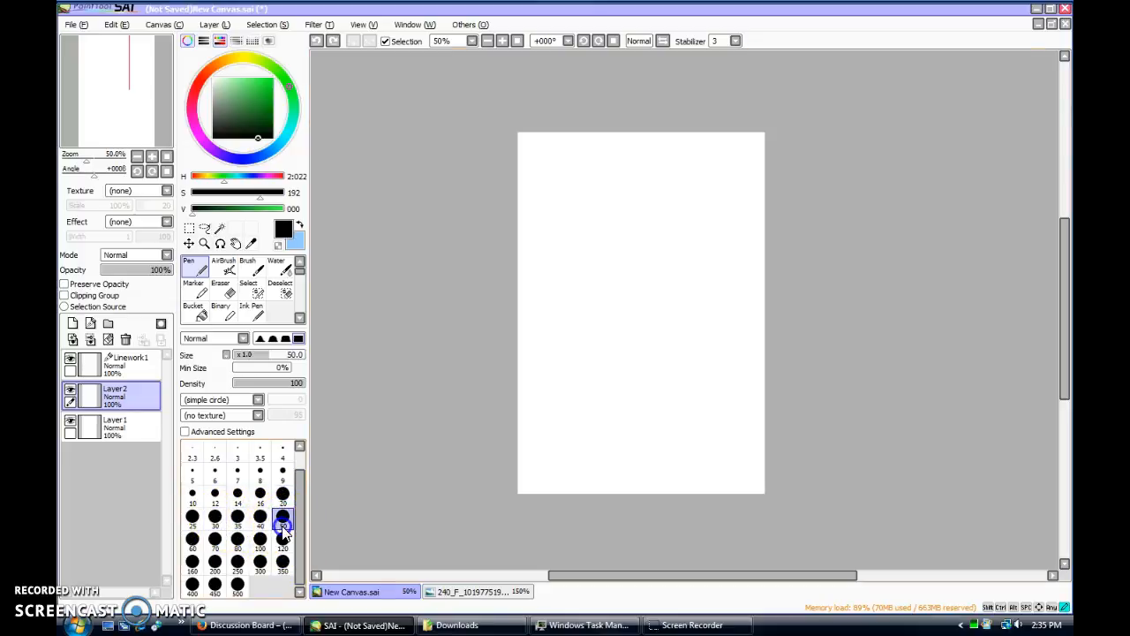
click(237, 586)
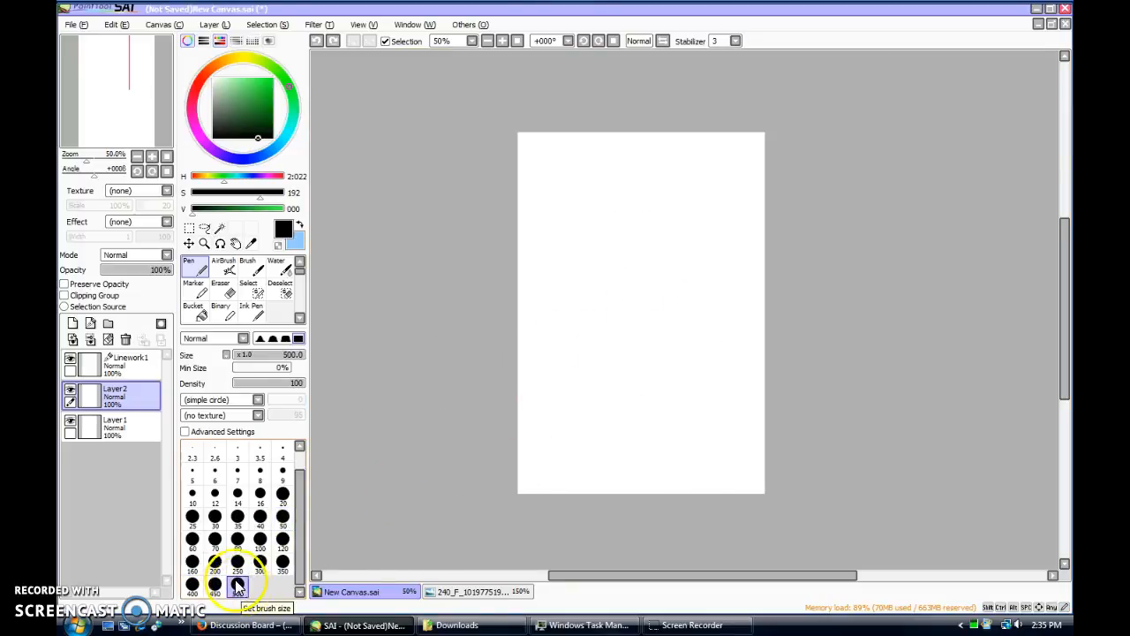
click(238, 517)
click(237, 502)
click(238, 517)
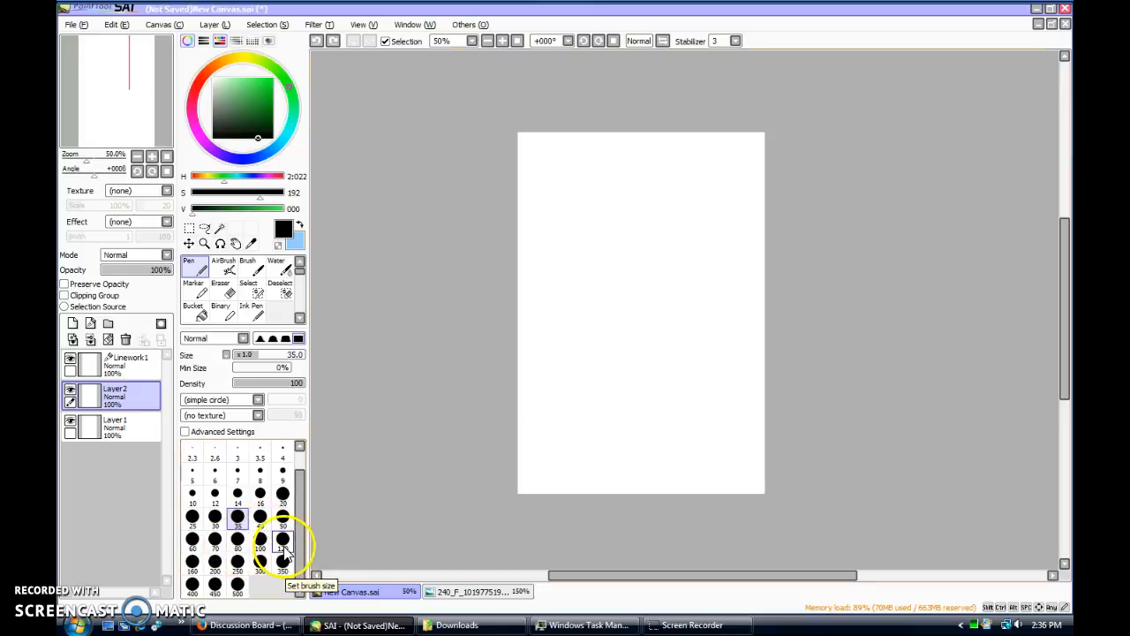
click(237, 562)
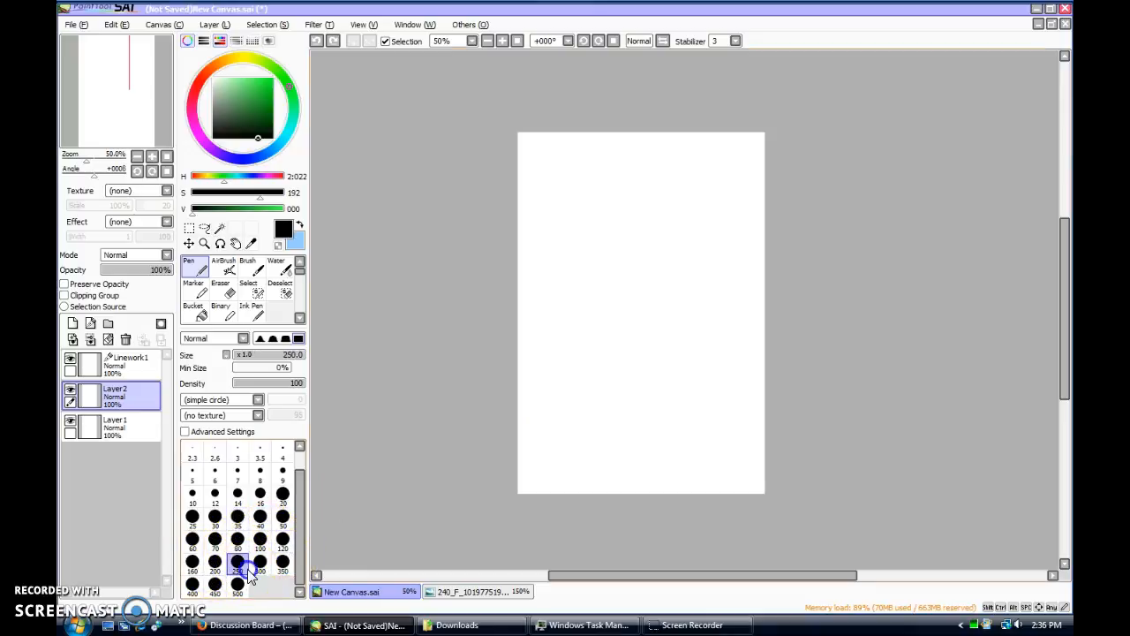
click(634, 318)
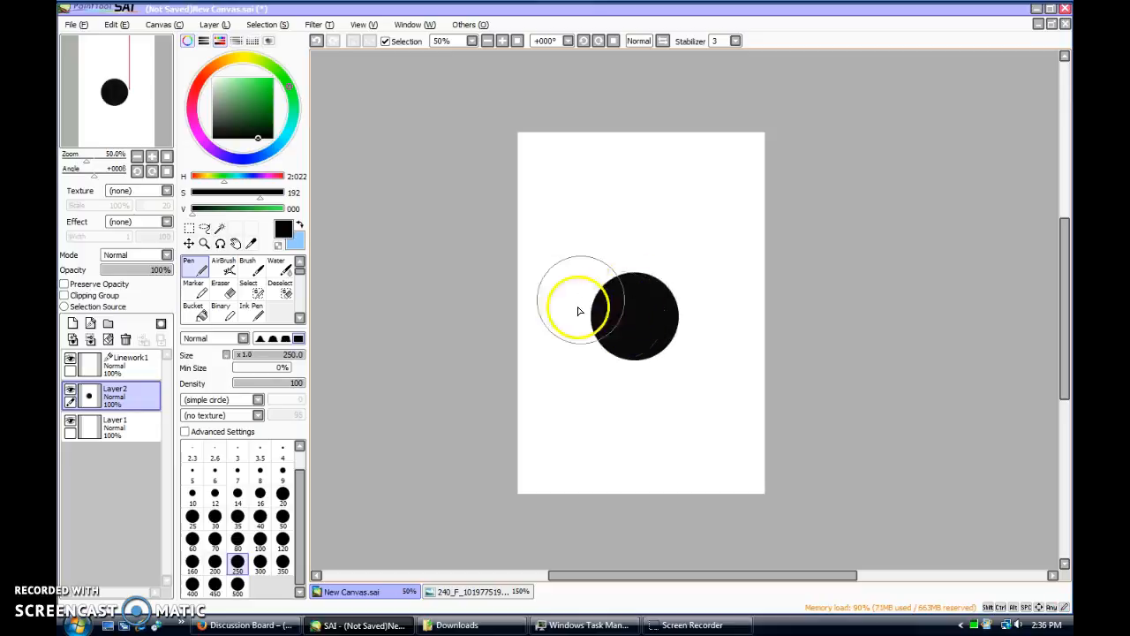
- Erase the inside of the black circle with the Eraser at size 200, leaving only a black ring
click(222, 289)
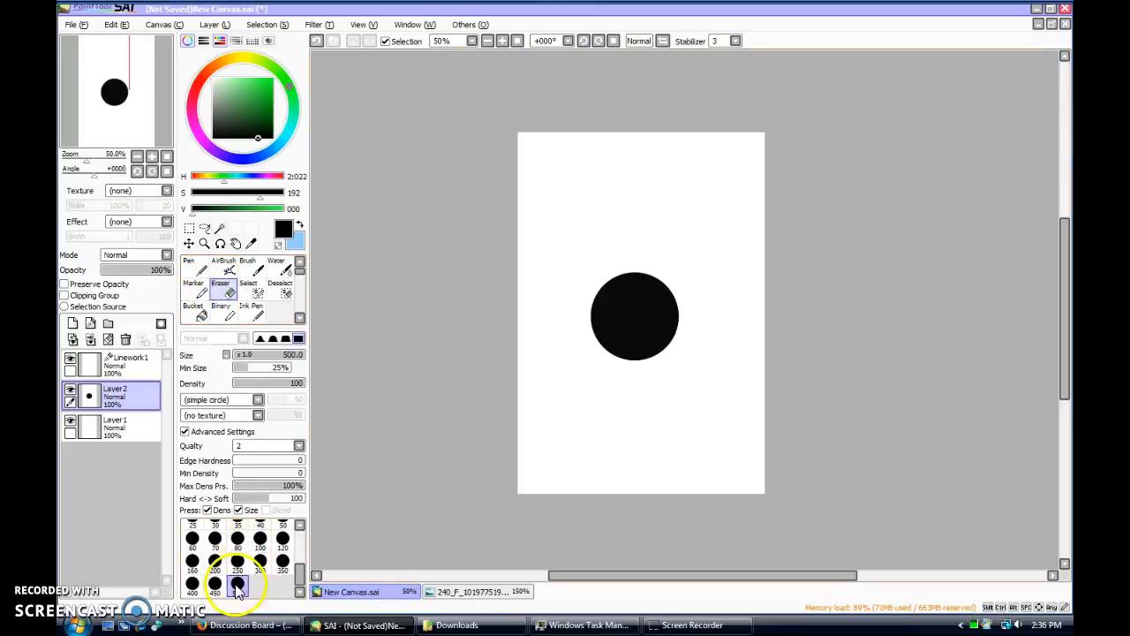
click(194, 268)
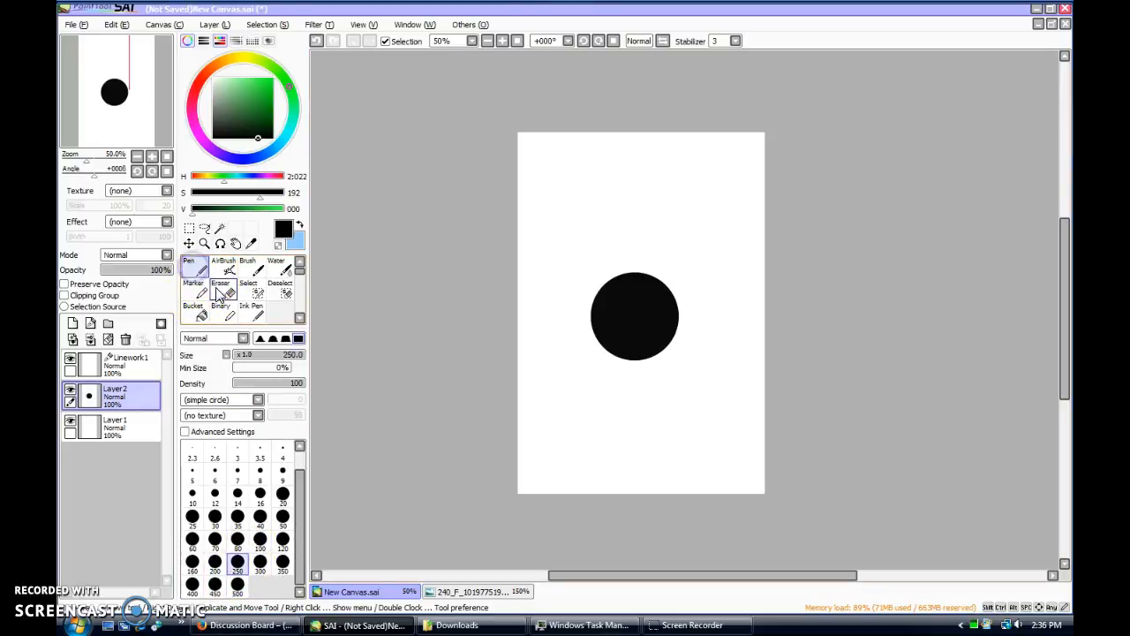
click(222, 288)
click(239, 561)
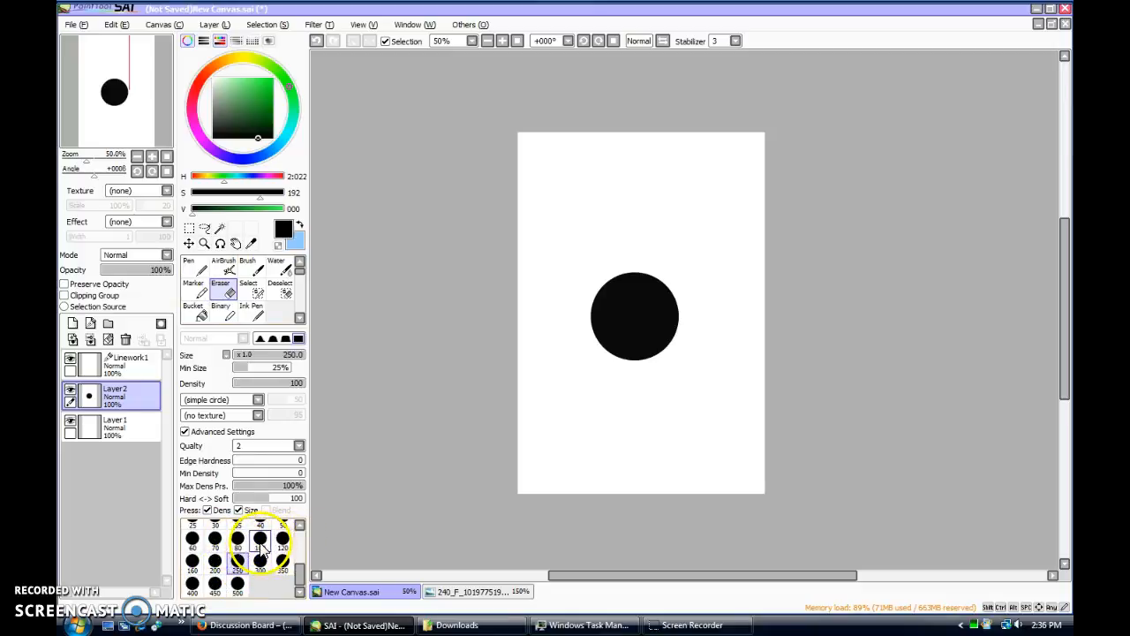
click(214, 561)
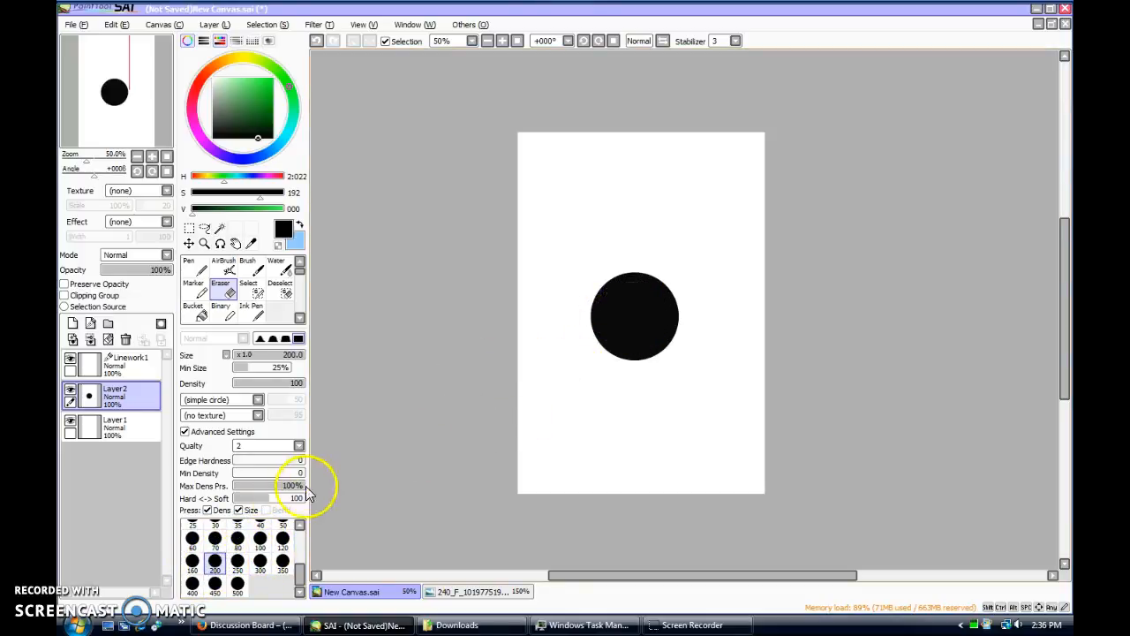
click(237, 561)
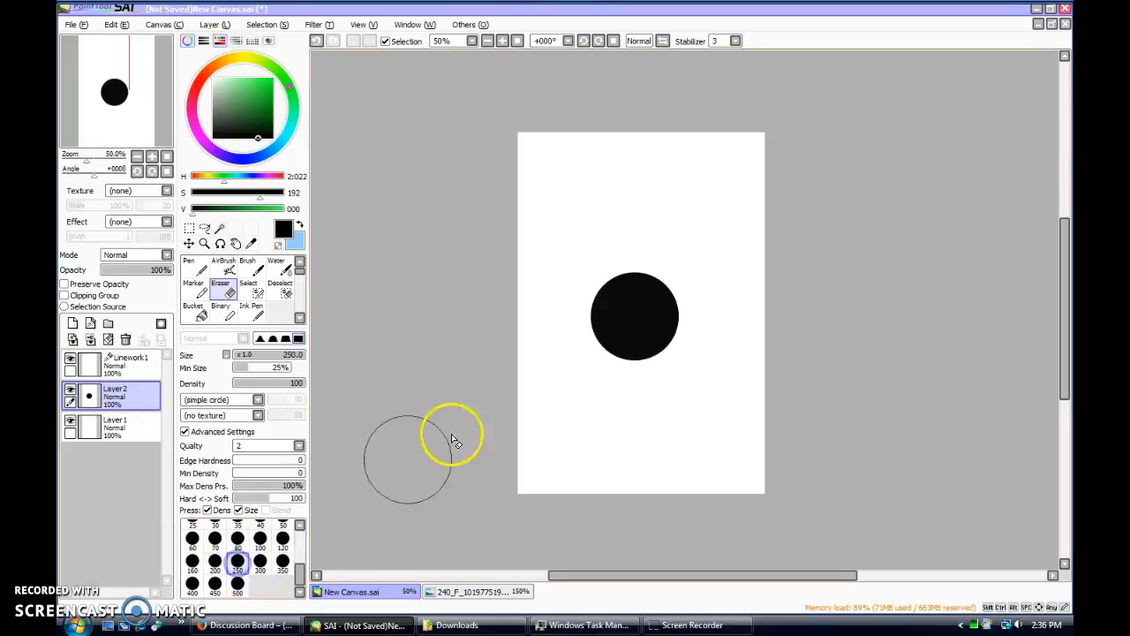
click(215, 562)
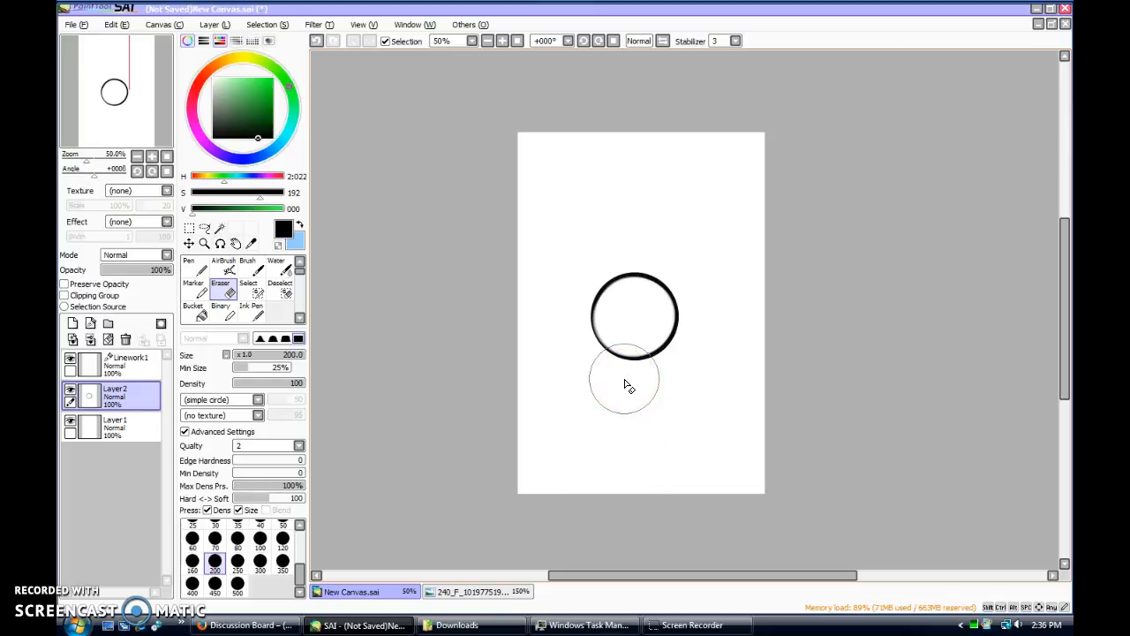
- Select the entire ladybug pattern image in the other open document with the rectangular Selection tool and copy it
click(466, 591)
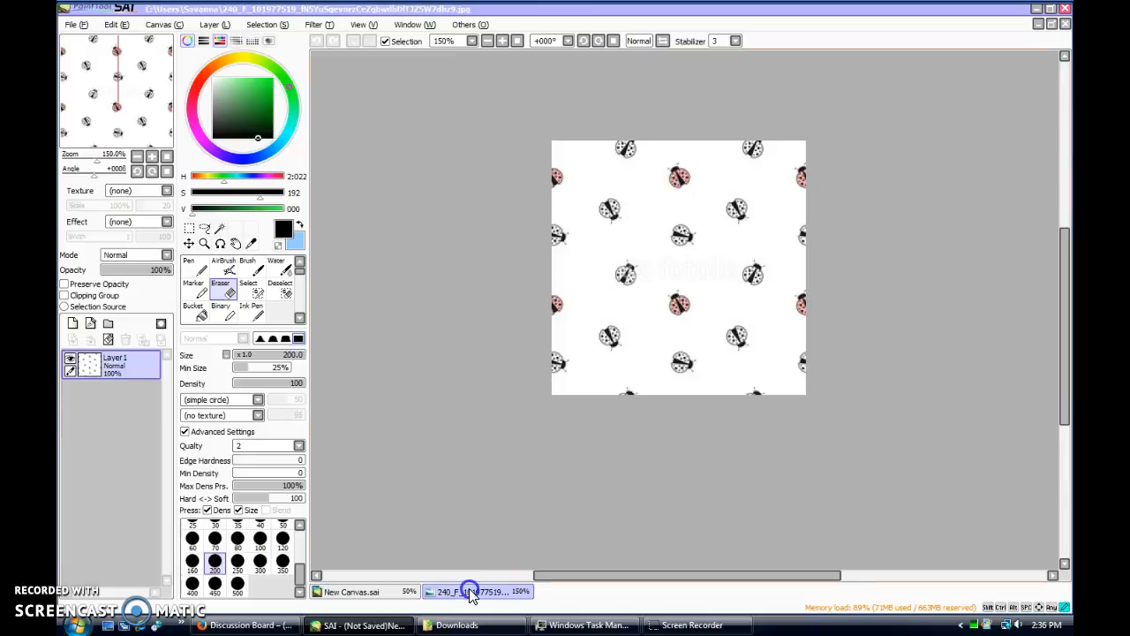
click(379, 591)
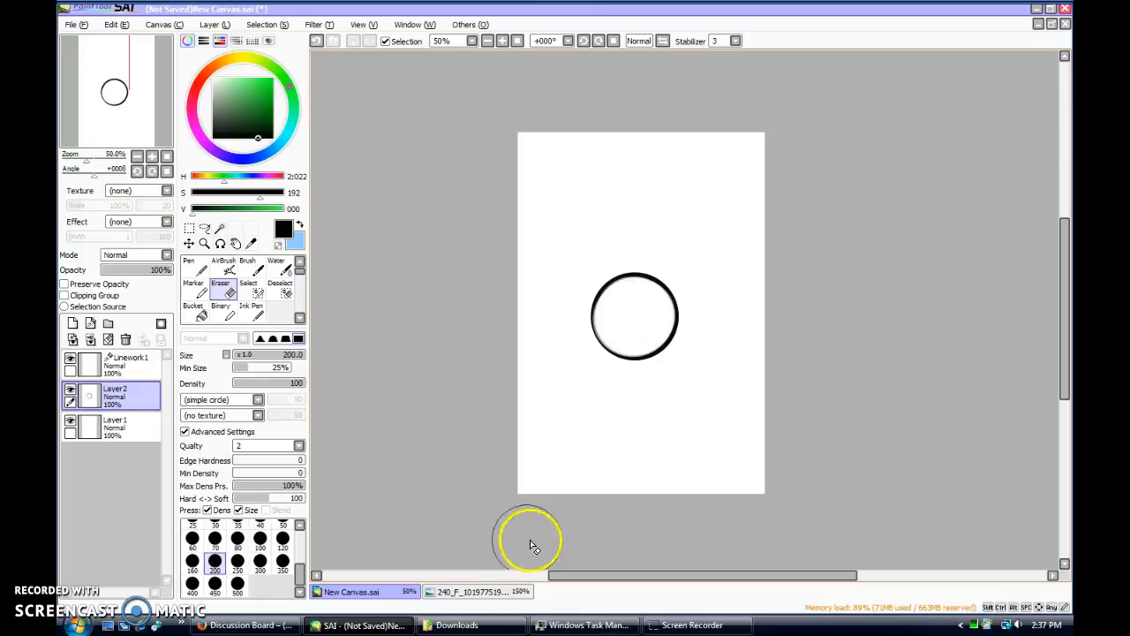
click(475, 593)
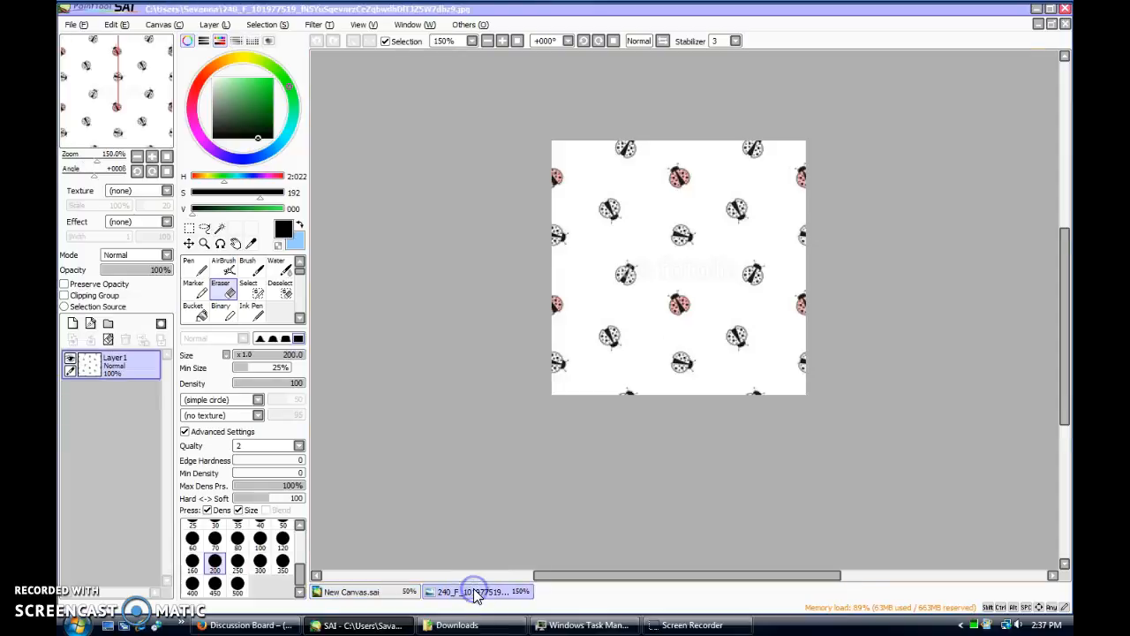
click(73, 24)
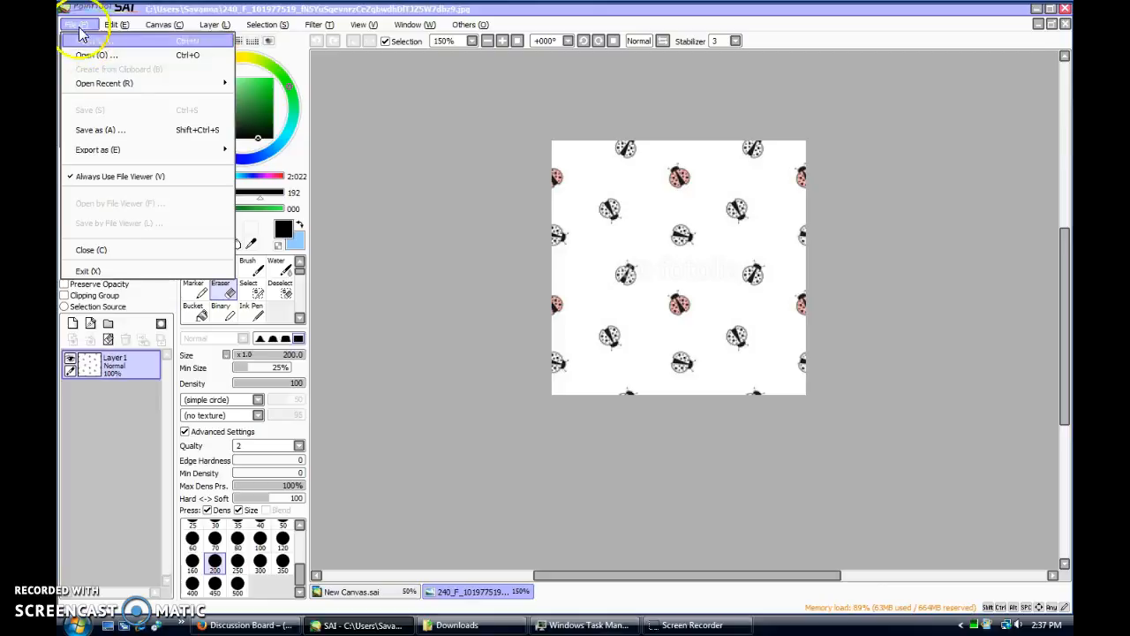
click(79, 24)
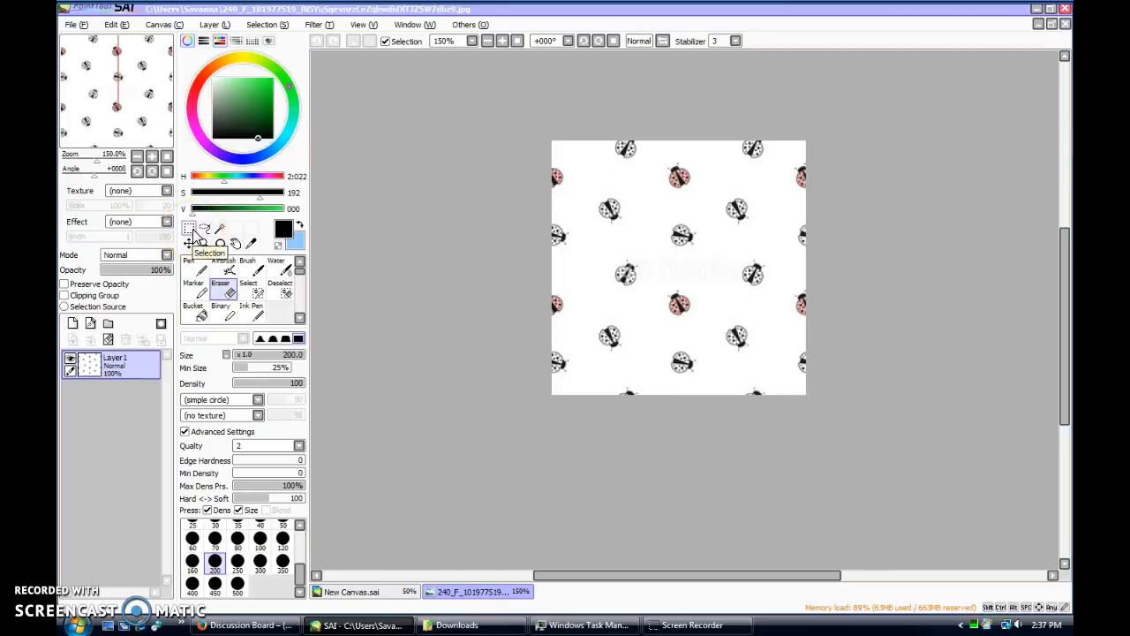
click(189, 233)
click(189, 233)
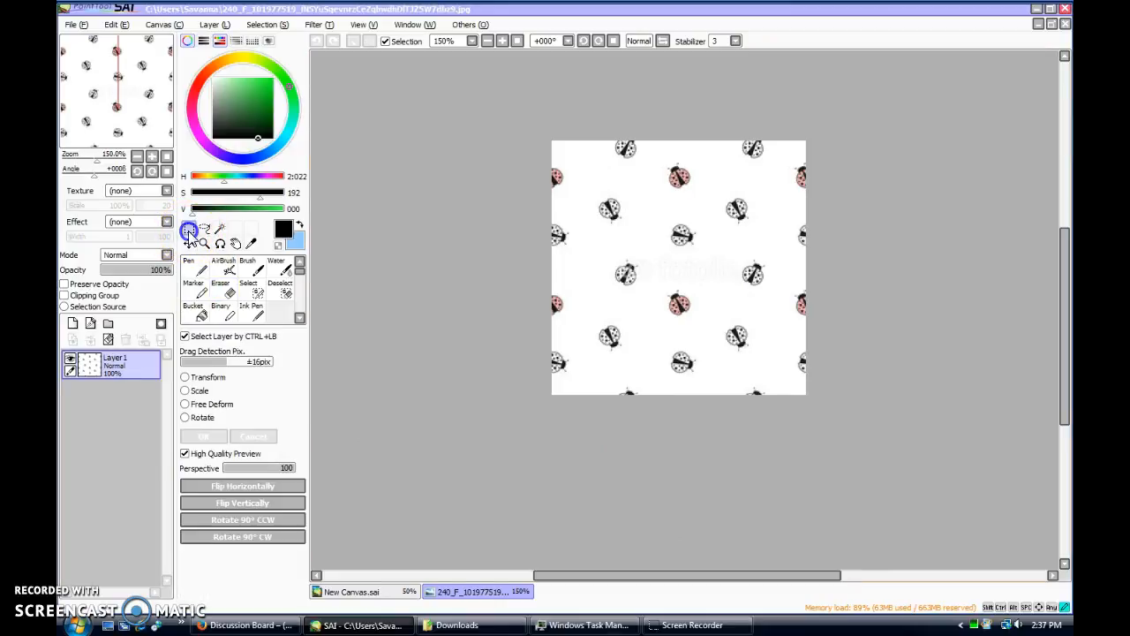
click(188, 232)
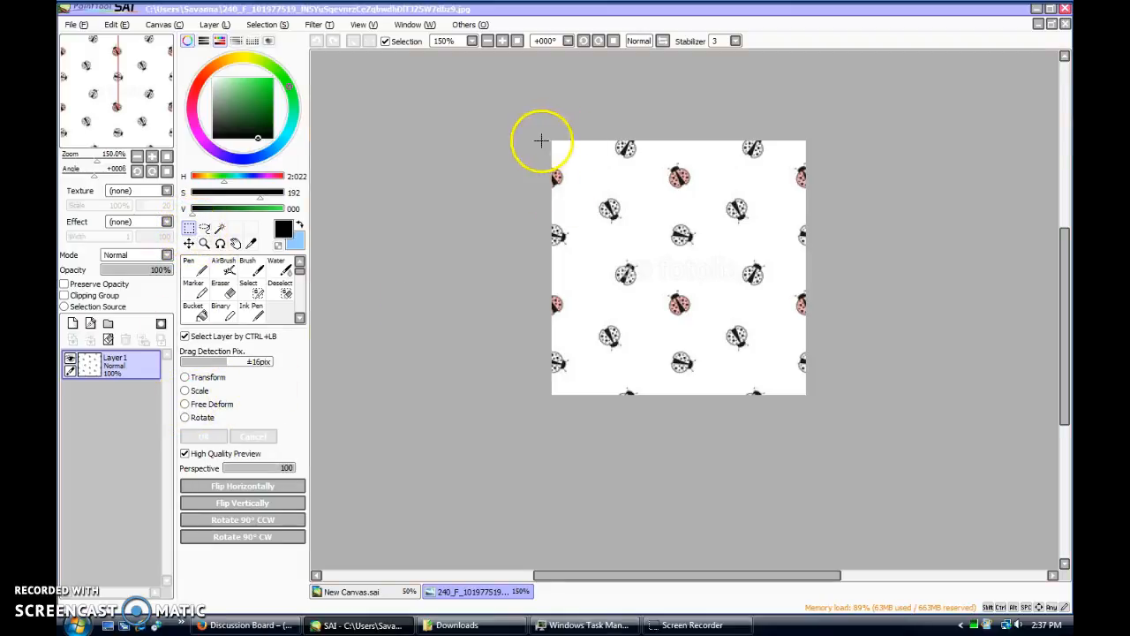
drag(550, 139, 823, 427)
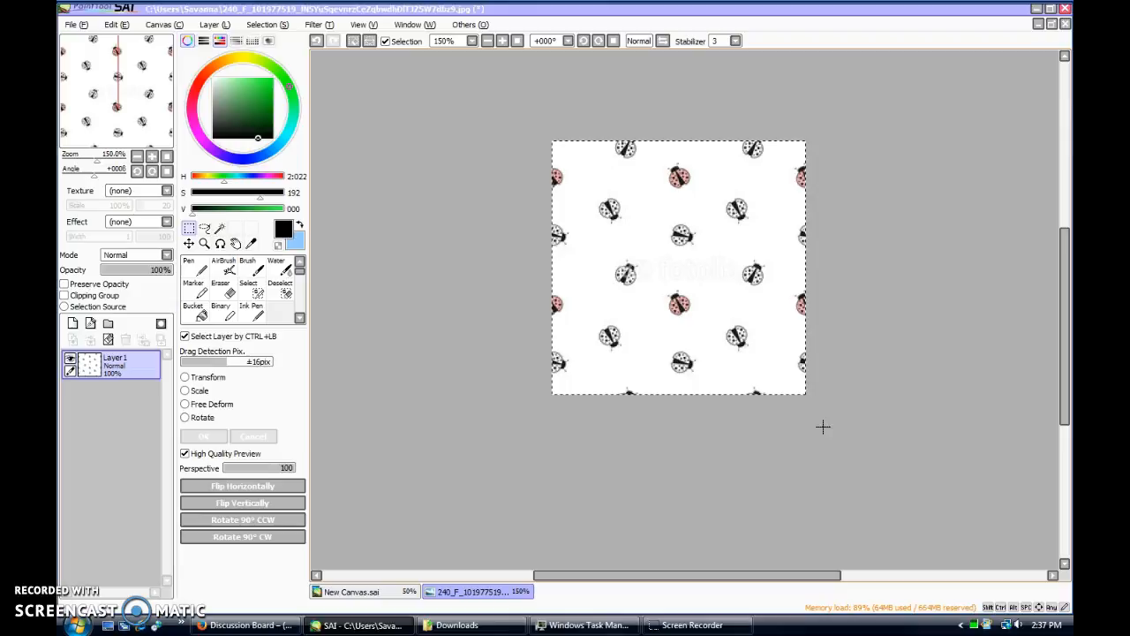
right_click(646, 330)
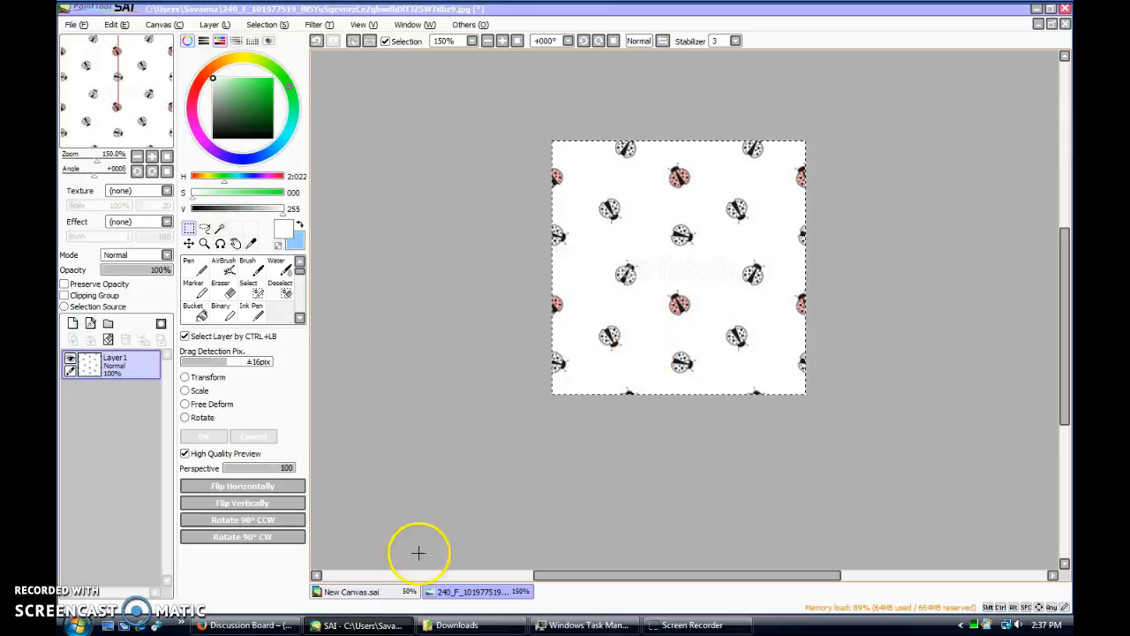
- Paste the ladybug pattern into New Canvas.sai and move it so that it covers the black ring
click(372, 590)
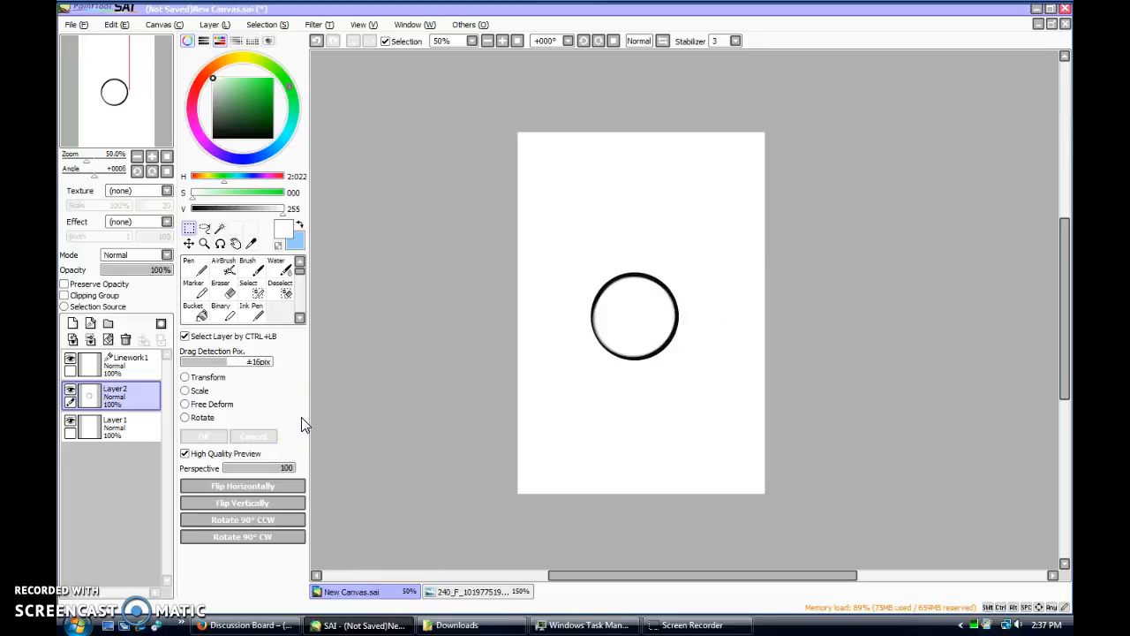
key(ctrl+v)
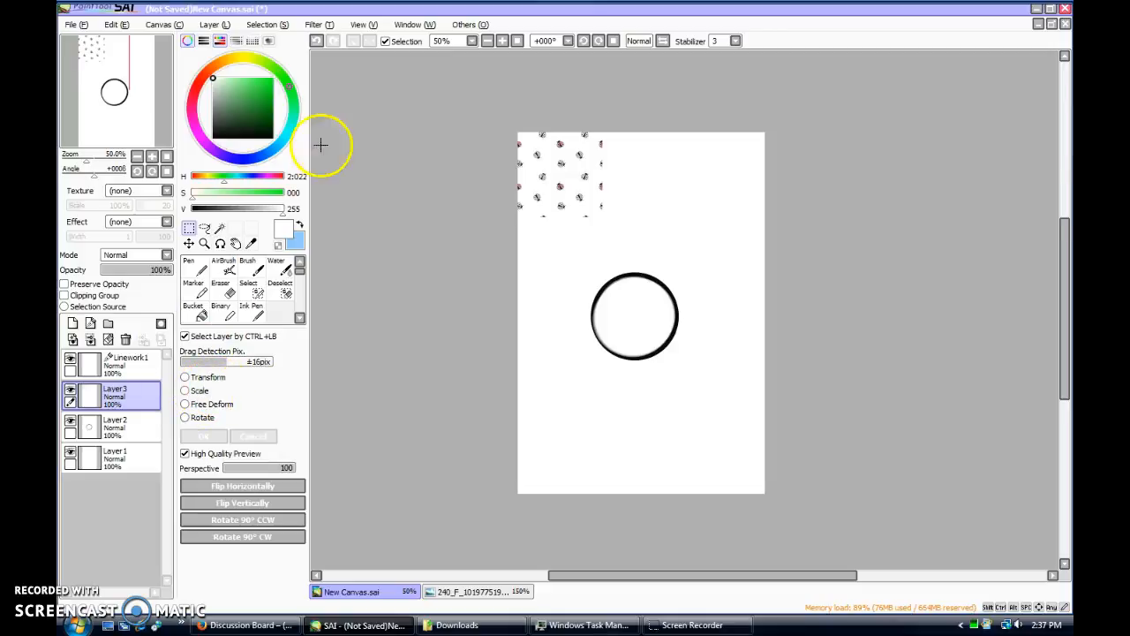
click(188, 229)
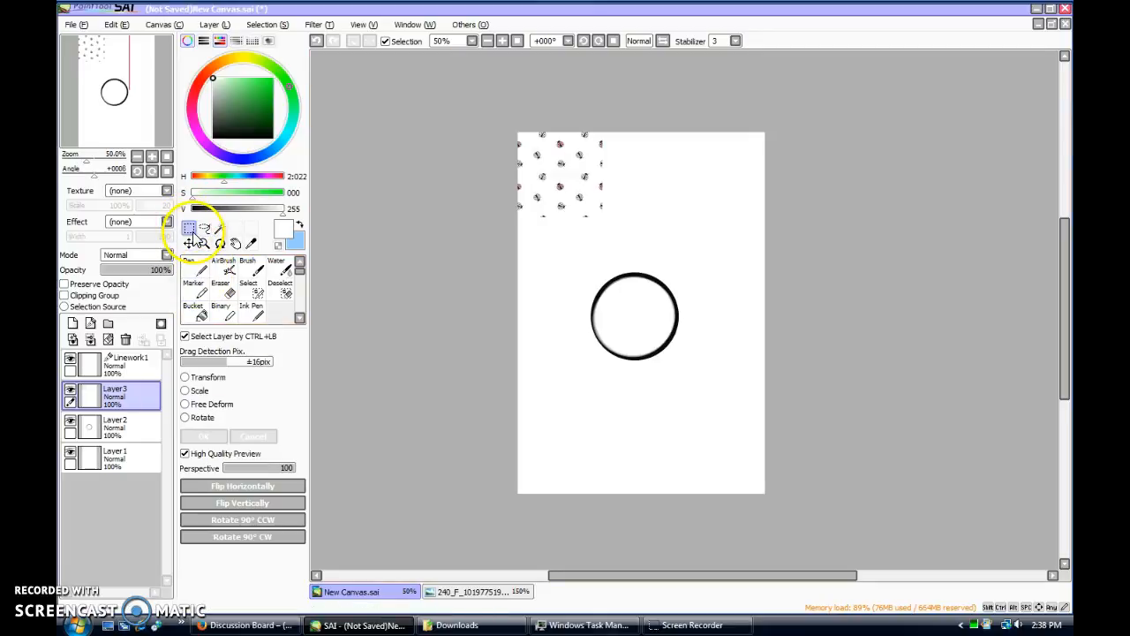
click(198, 379)
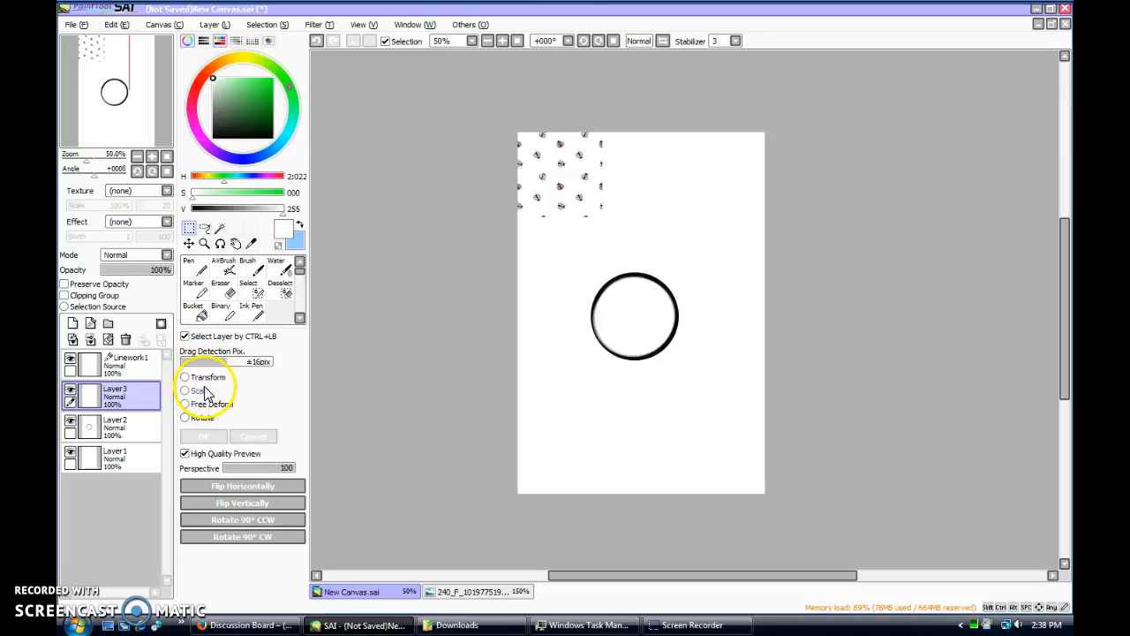
click(205, 393)
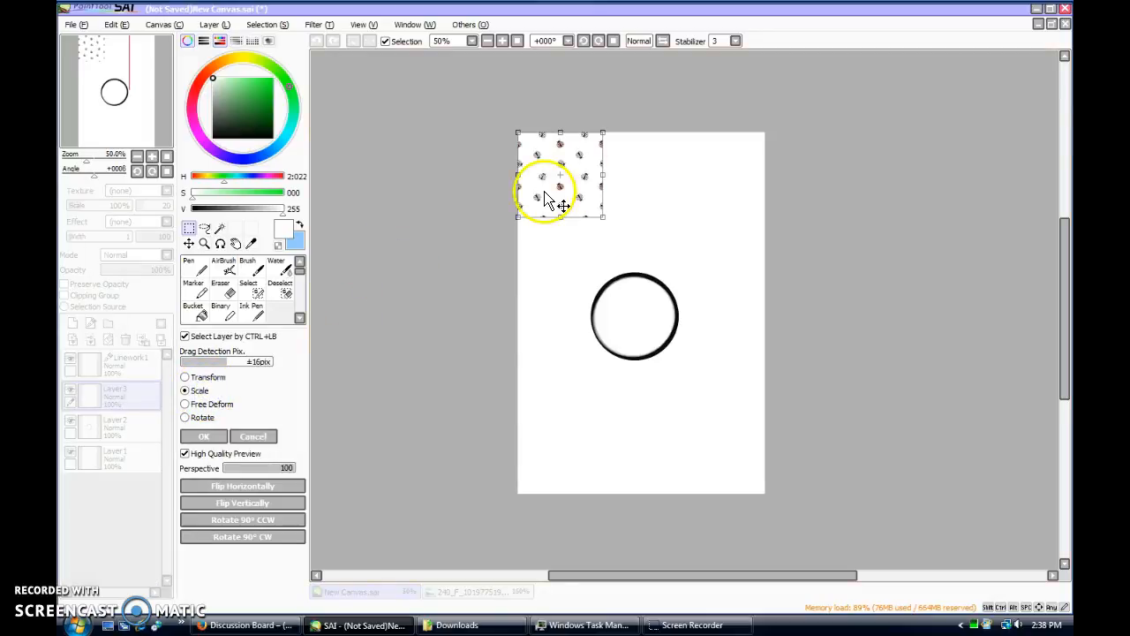
drag(540, 189, 639, 328)
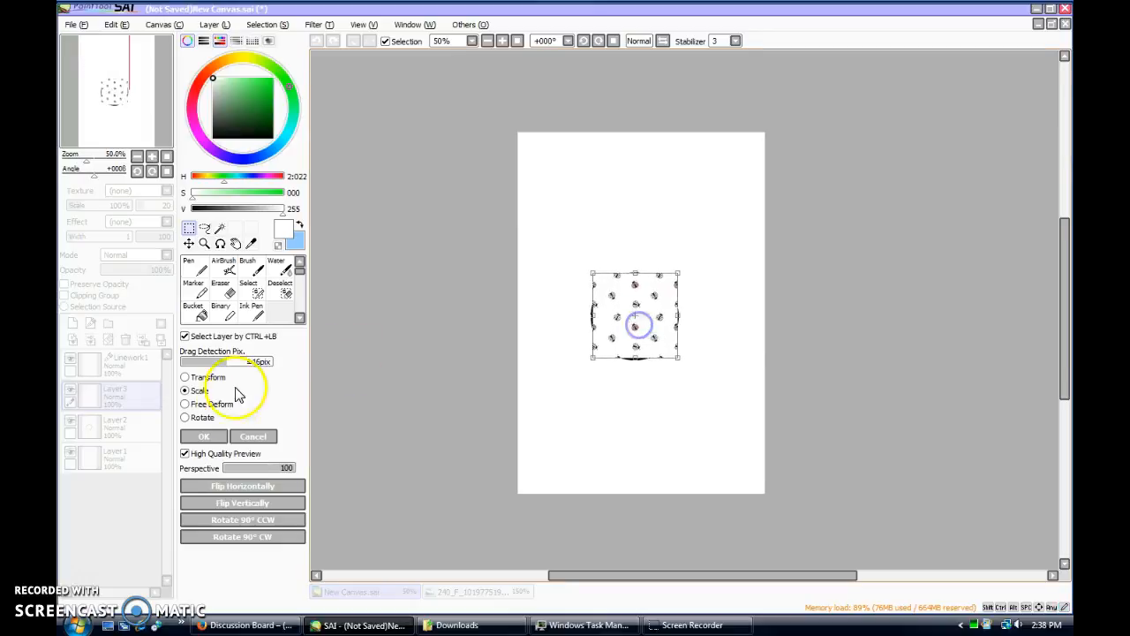
click(223, 437)
- Move the ladybug layer Layer3 beneath Layer2 and erase the ladybugs outside the left side of the ring with the Eraser at size 200
drag(132, 396, 139, 439)
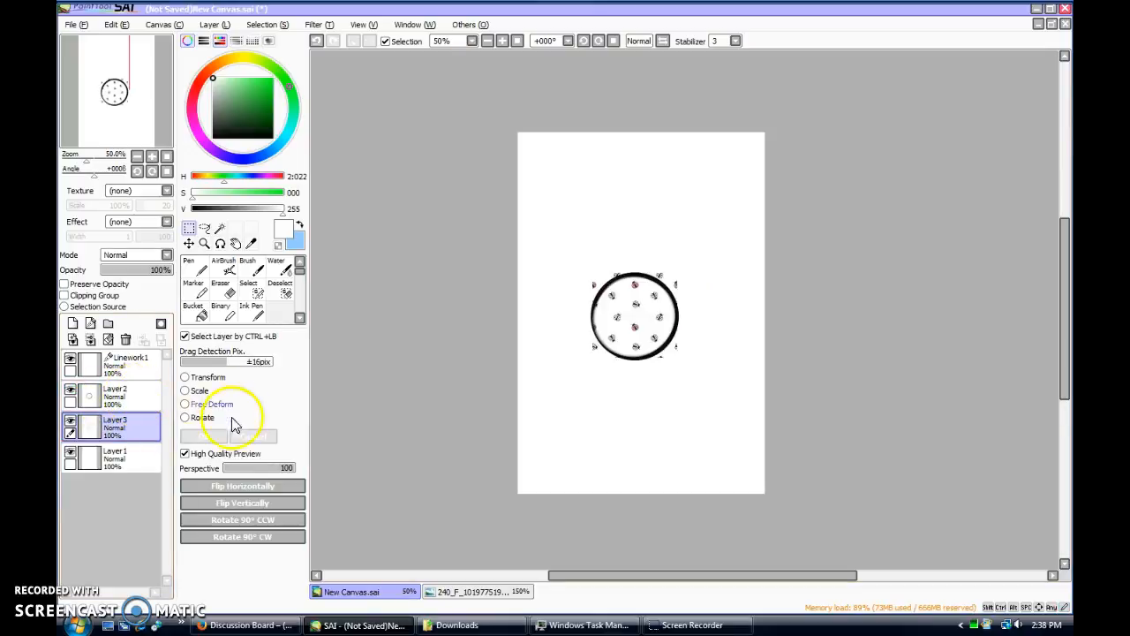
click(116, 405)
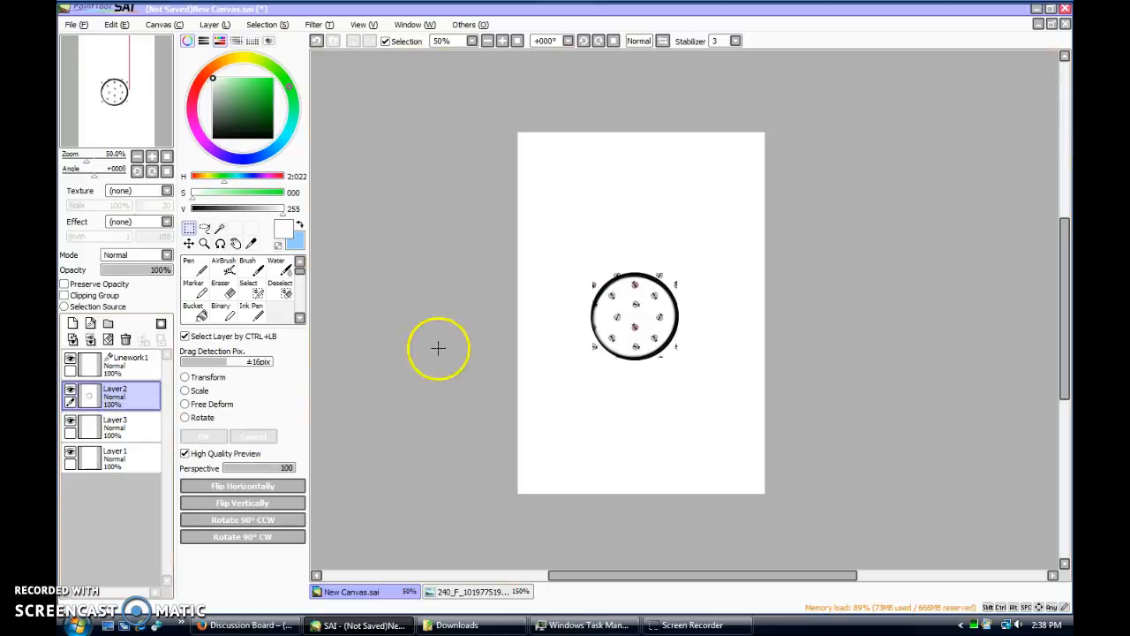
click(221, 292)
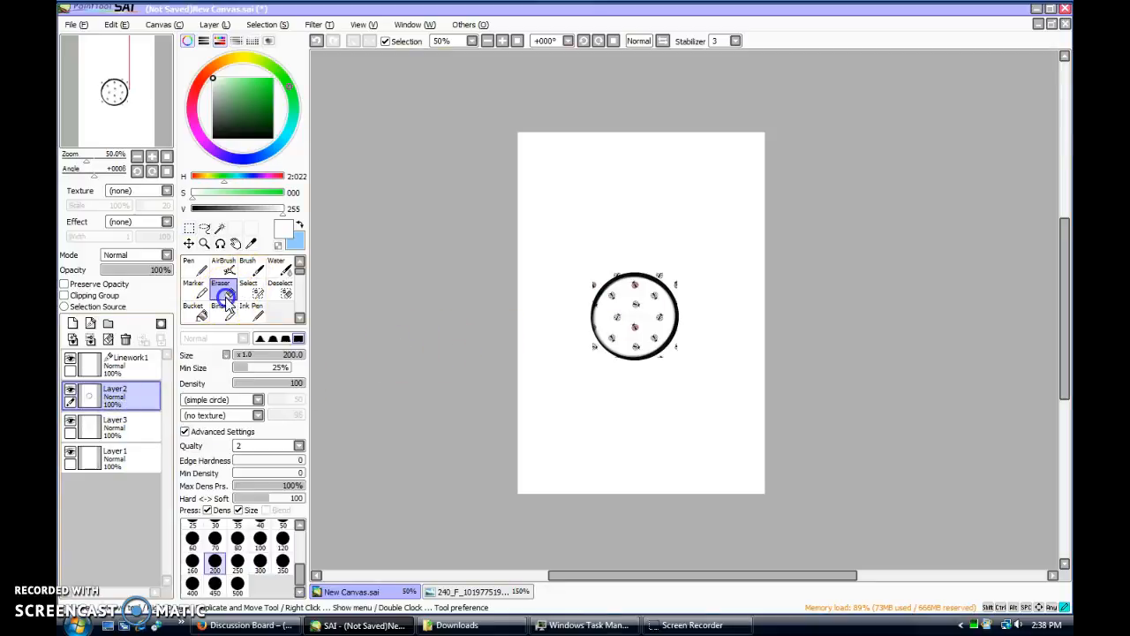
scroll(662, 291, up, 1)
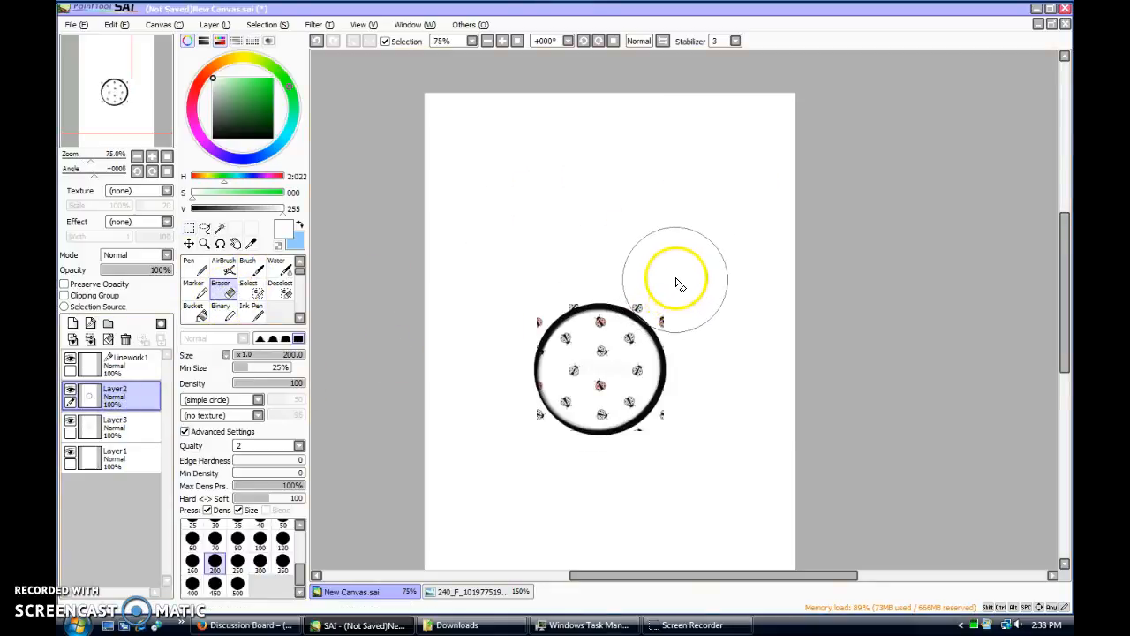
scroll(681, 244, down, 1)
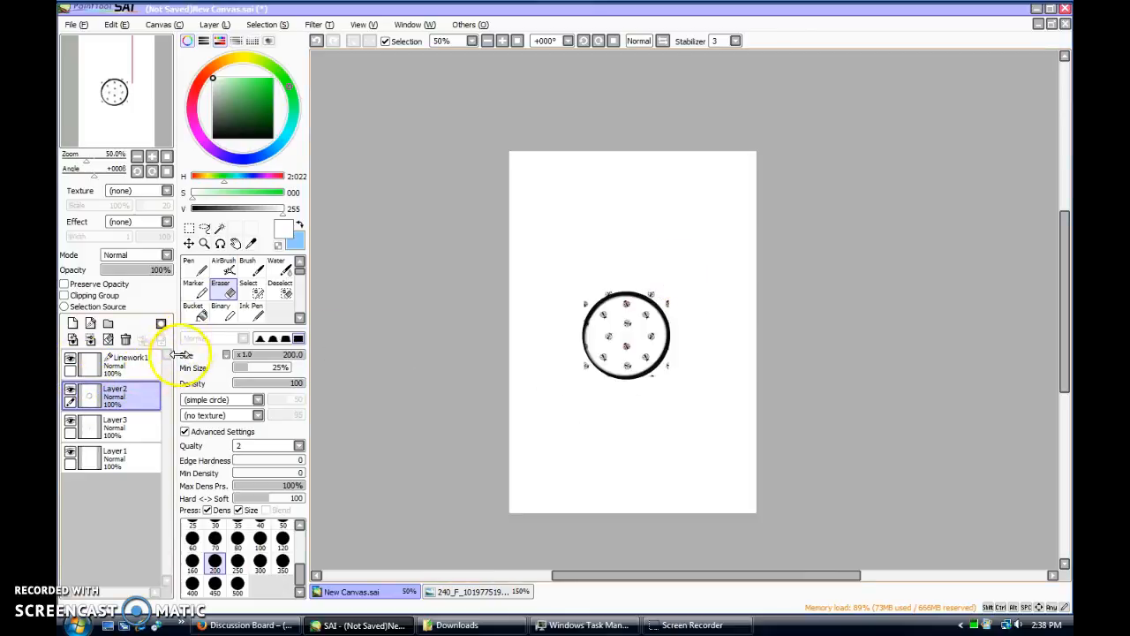
scroll(555, 286, up, 2)
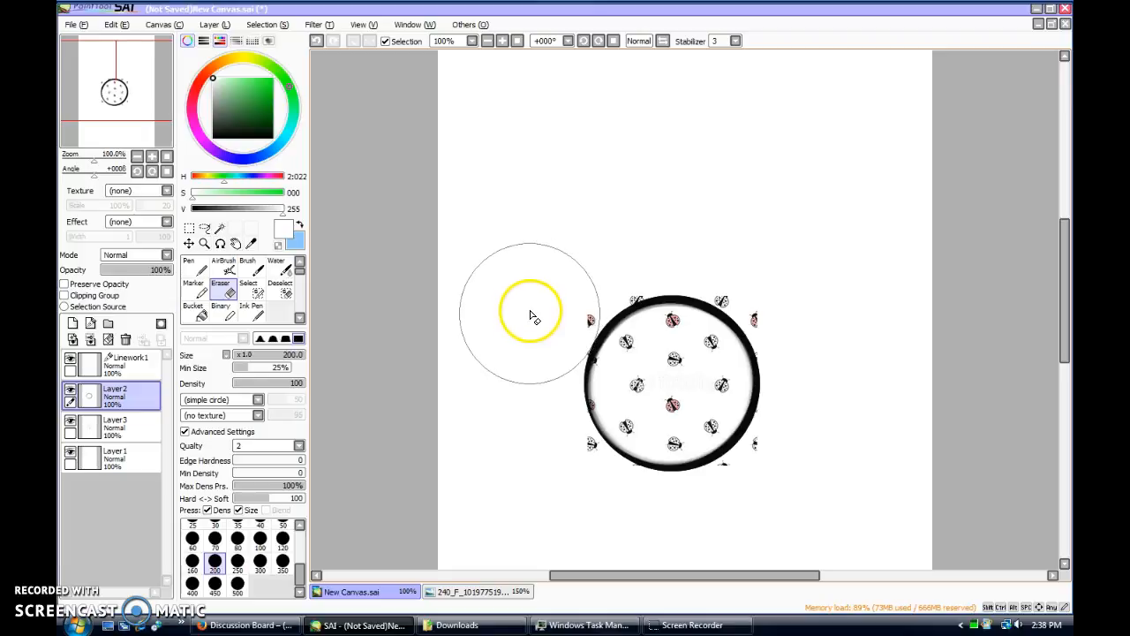
mouse_move(529, 321)
mouse_down()
mouse_move(543, 273)
mouse_move(555, 265)
mouse_move(547, 285)
mouse_move(605, 244)
mouse_move(575, 265)
mouse_move(513, 356)
mouse_move(502, 424)
mouse_move(569, 503)
mouse_up()
click(89, 424)
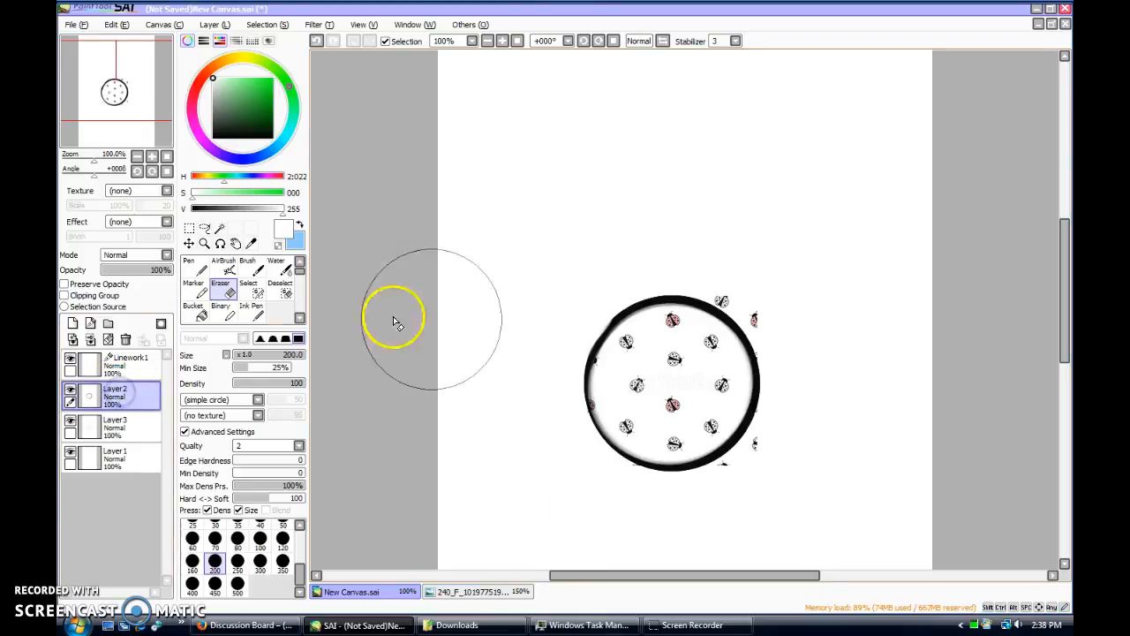
- Select the ring's interior on Layer2 with the Magic Wand and invert the selection
click(124, 401)
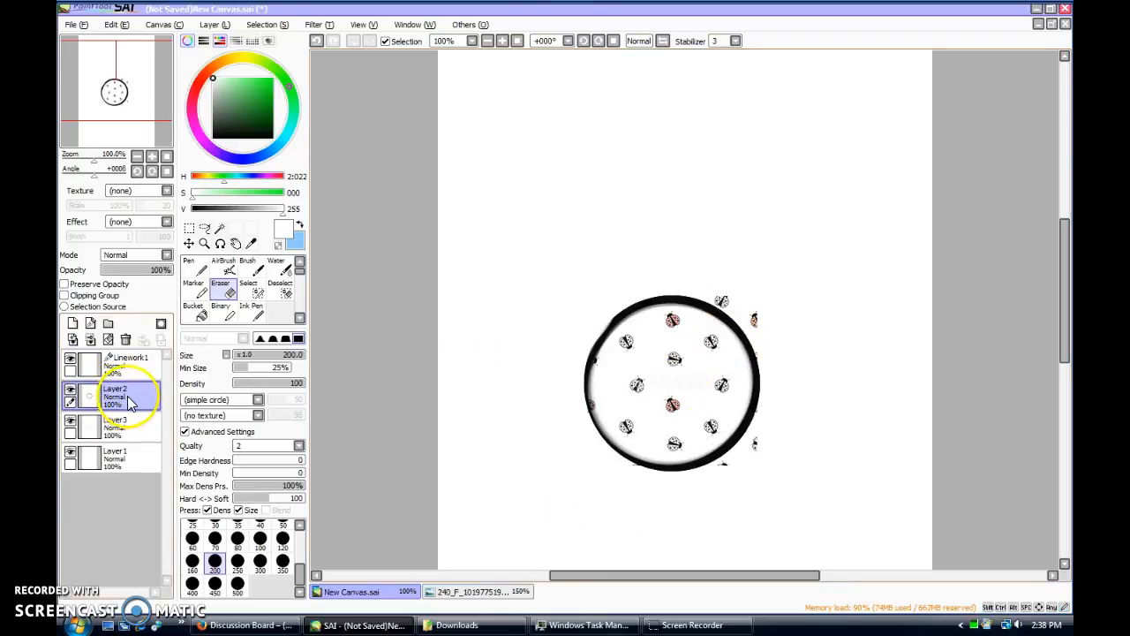
click(223, 228)
click(649, 372)
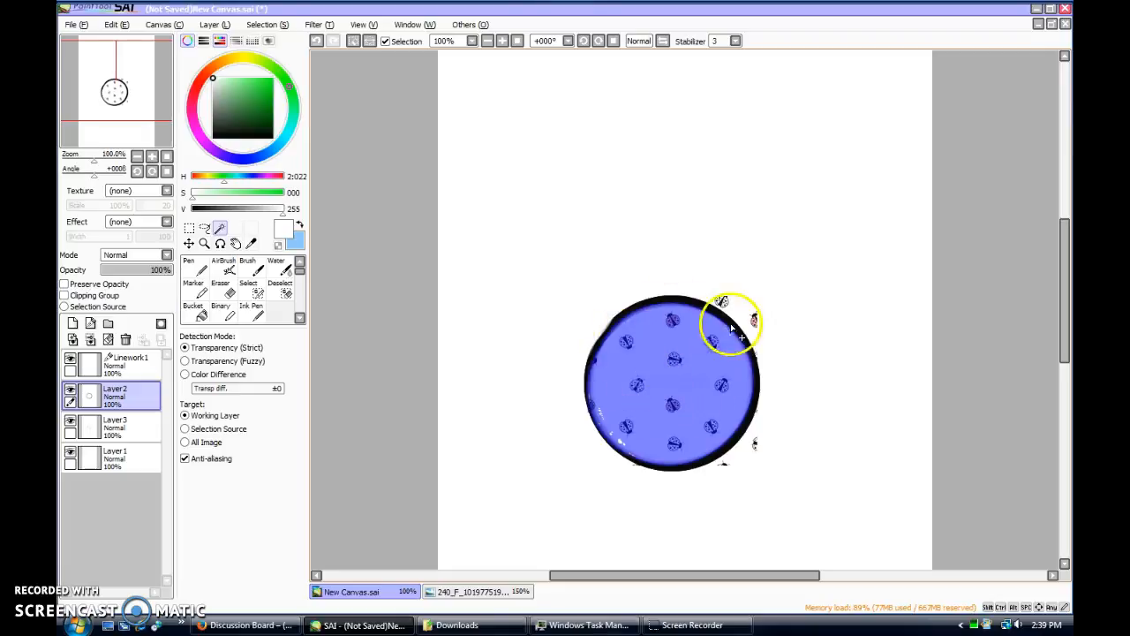
click(370, 41)
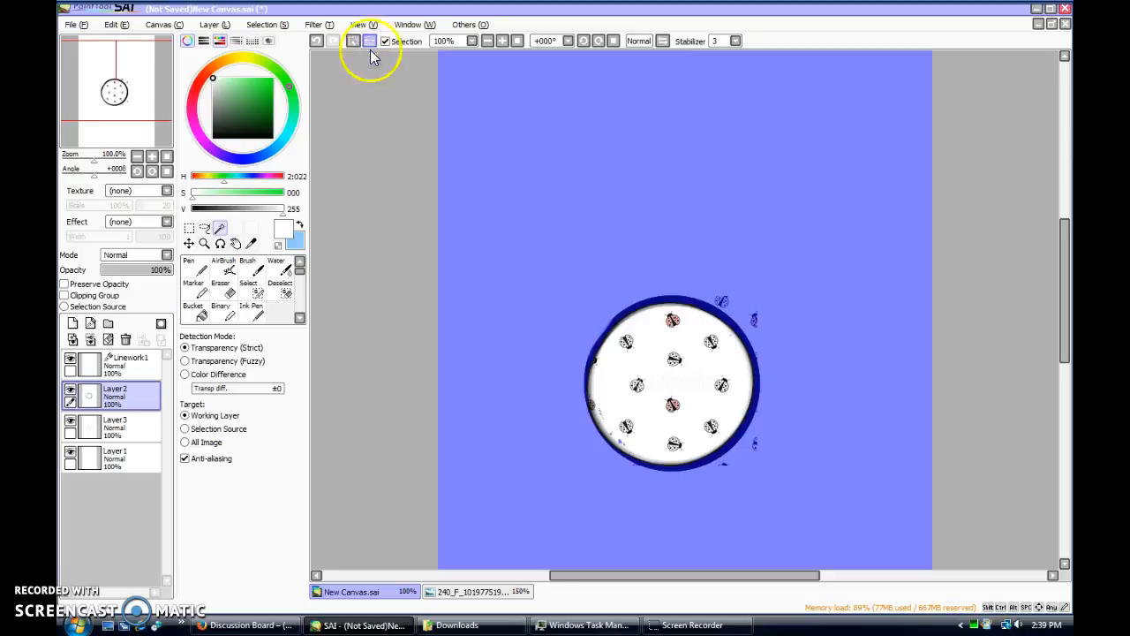
- Try to erase outside the circle on Layer2 with the Eraser at size 200, and undo the stroke
click(220, 288)
mouse_move(724, 215)
mouse_down()
mouse_move(709, 229)
mouse_move(744, 283)
mouse_move(794, 455)
mouse_up()
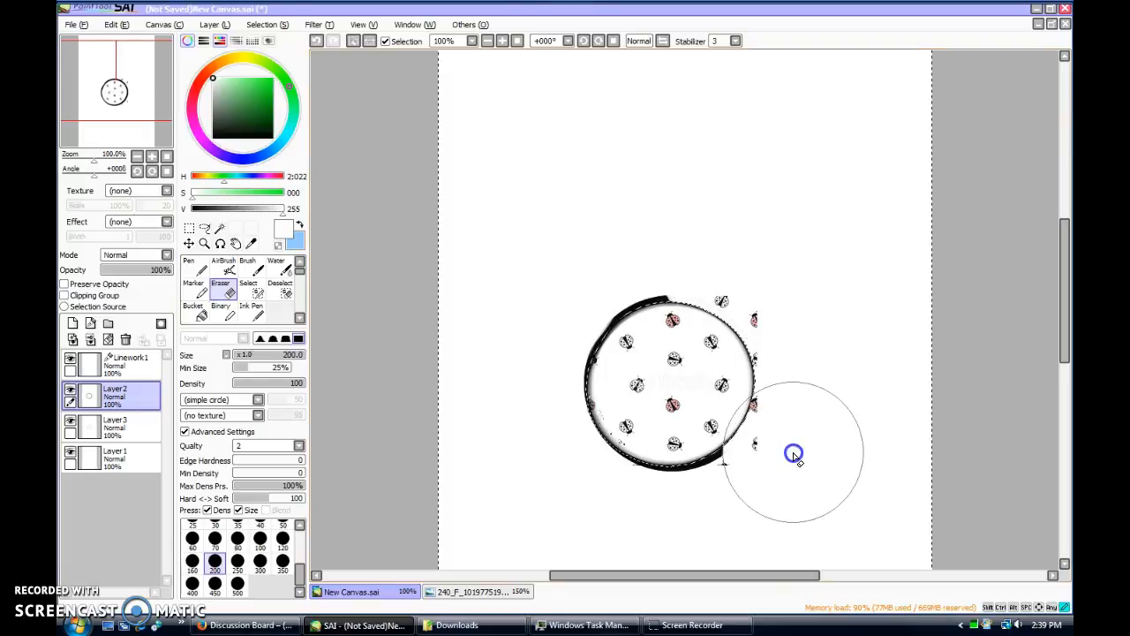
click(317, 42)
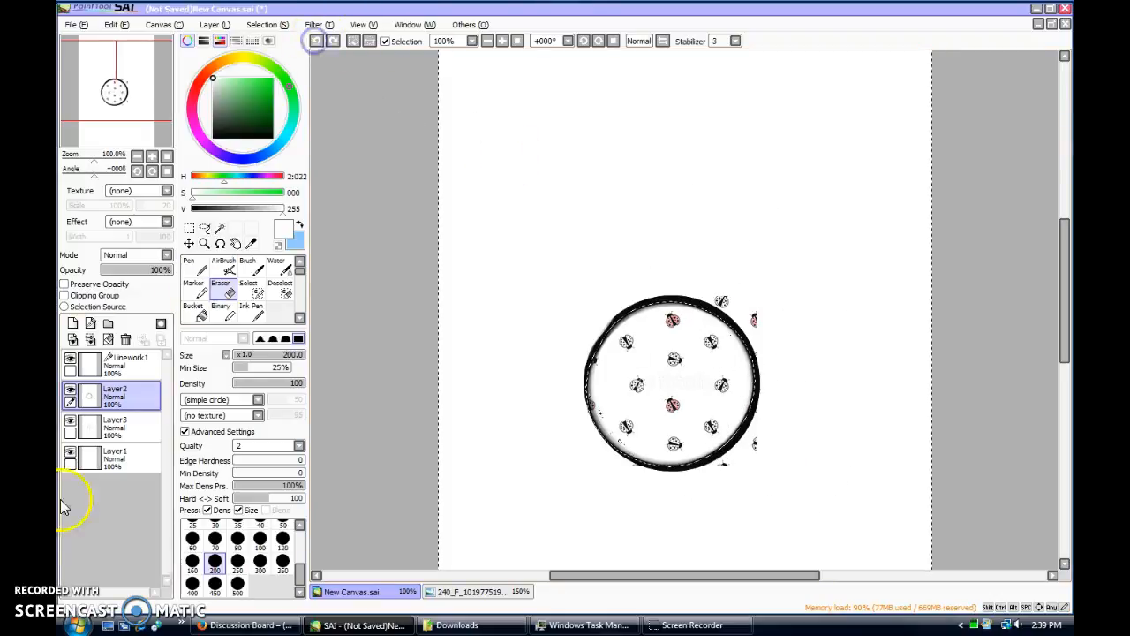
- Erase the remaining ladybugs outside the ring on Layer3 within the inverted selection, and clear the selection
click(124, 429)
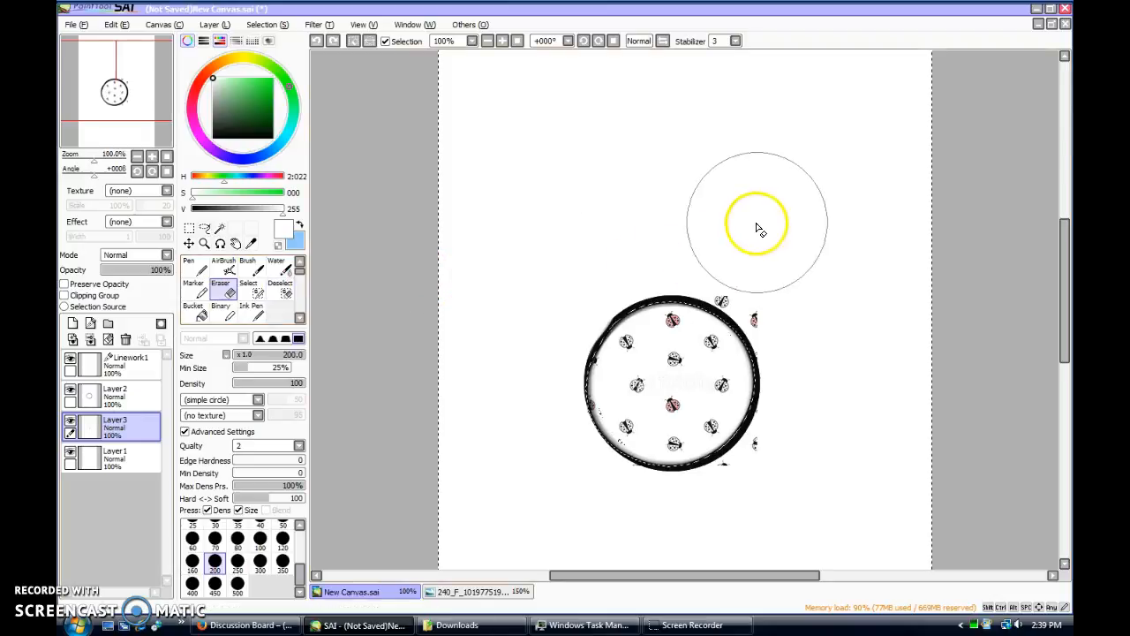
mouse_move(715, 235)
mouse_down()
mouse_move(806, 355)
mouse_move(801, 467)
mouse_move(773, 501)
mouse_move(613, 526)
mouse_move(490, 424)
mouse_move(549, 326)
mouse_move(695, 270)
mouse_move(796, 472)
mouse_move(595, 339)
mouse_move(679, 299)
mouse_move(804, 405)
mouse_move(683, 399)
mouse_move(639, 359)
mouse_move(747, 415)
mouse_move(674, 390)
mouse_up()
scroll(672, 386, down, 2)
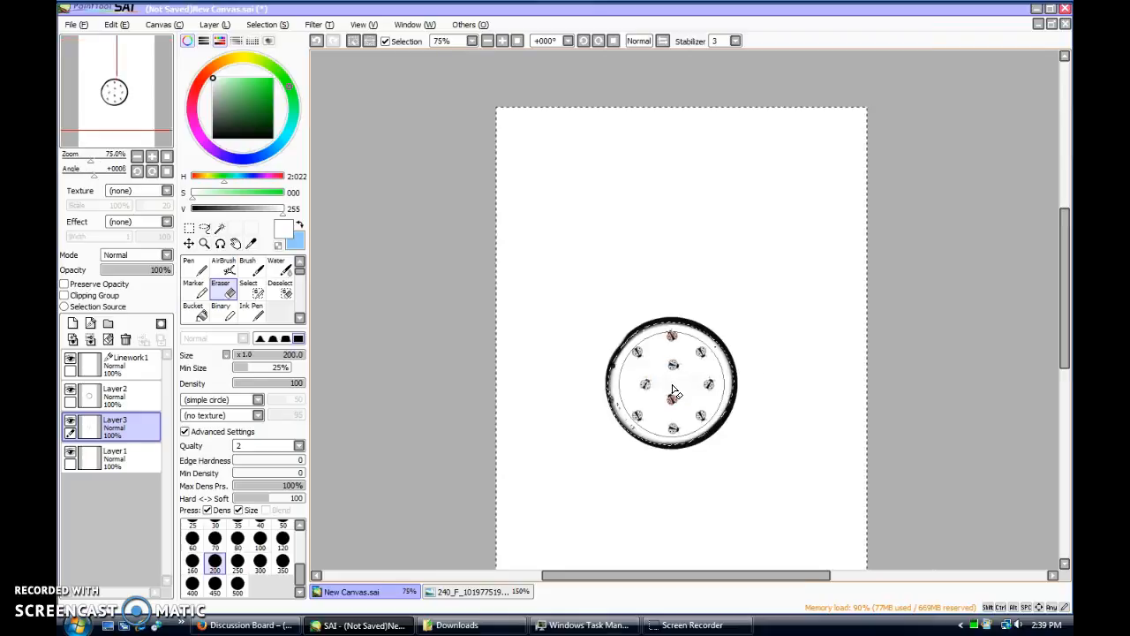
click(370, 42)
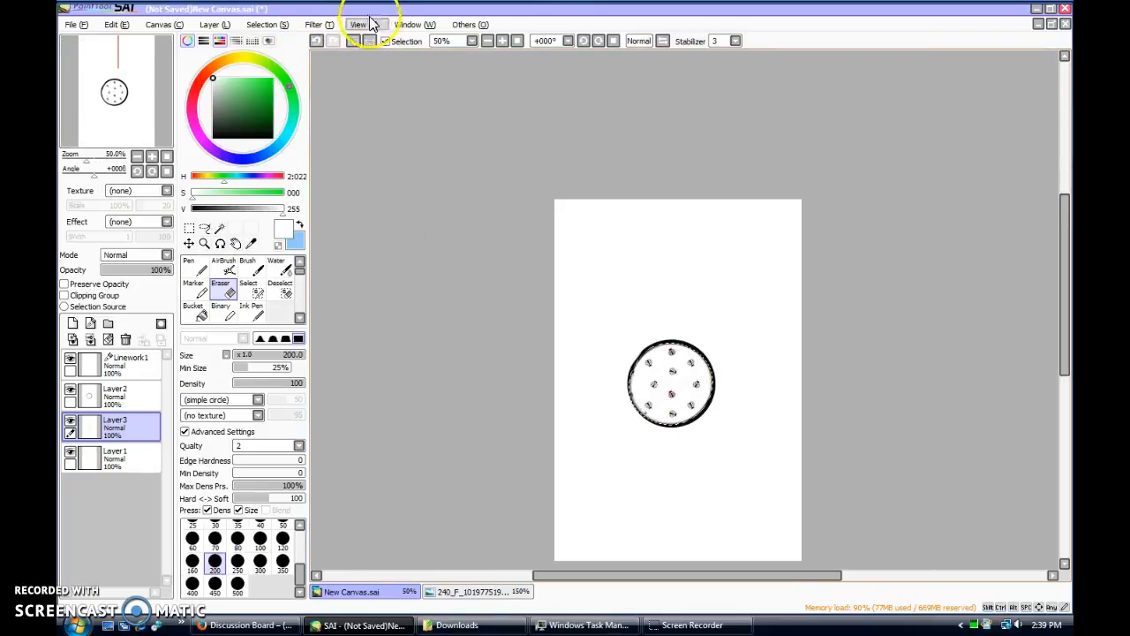
- Make light blue the drawing color and try a Bucket fill inside the ring on Layer2, undoing the fill
click(137, 390)
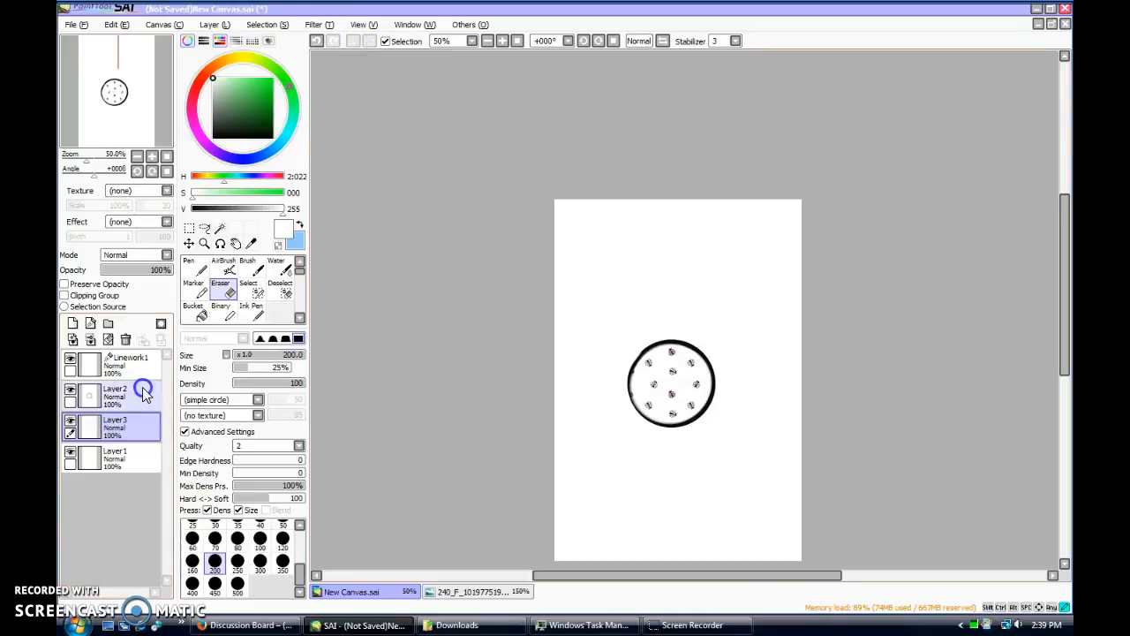
click(300, 225)
click(193, 314)
click(670, 400)
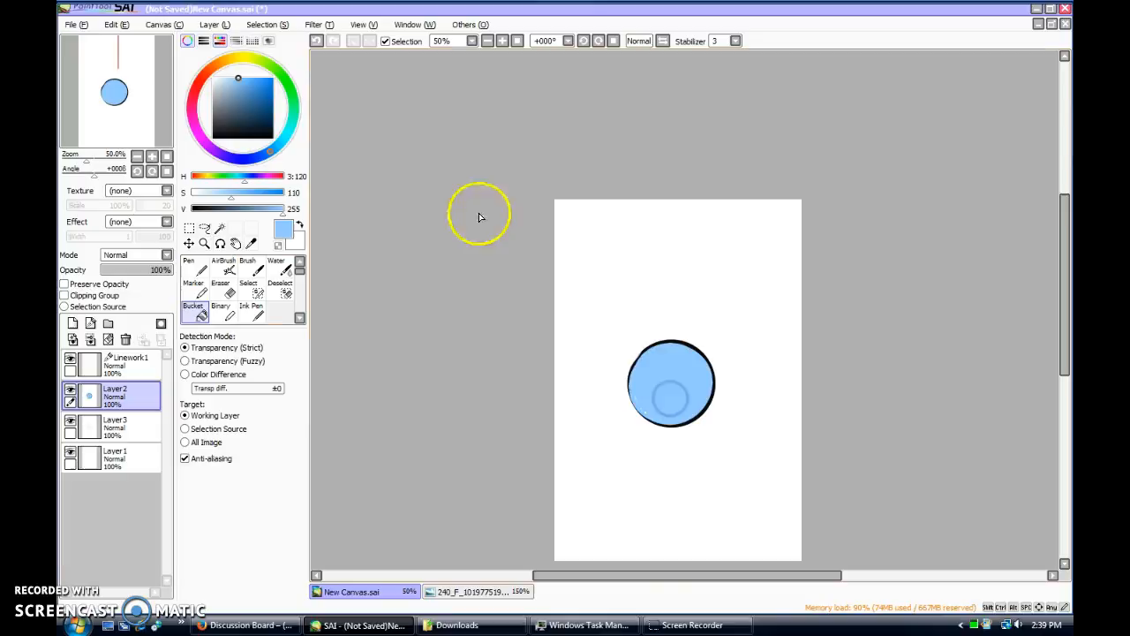
click(316, 41)
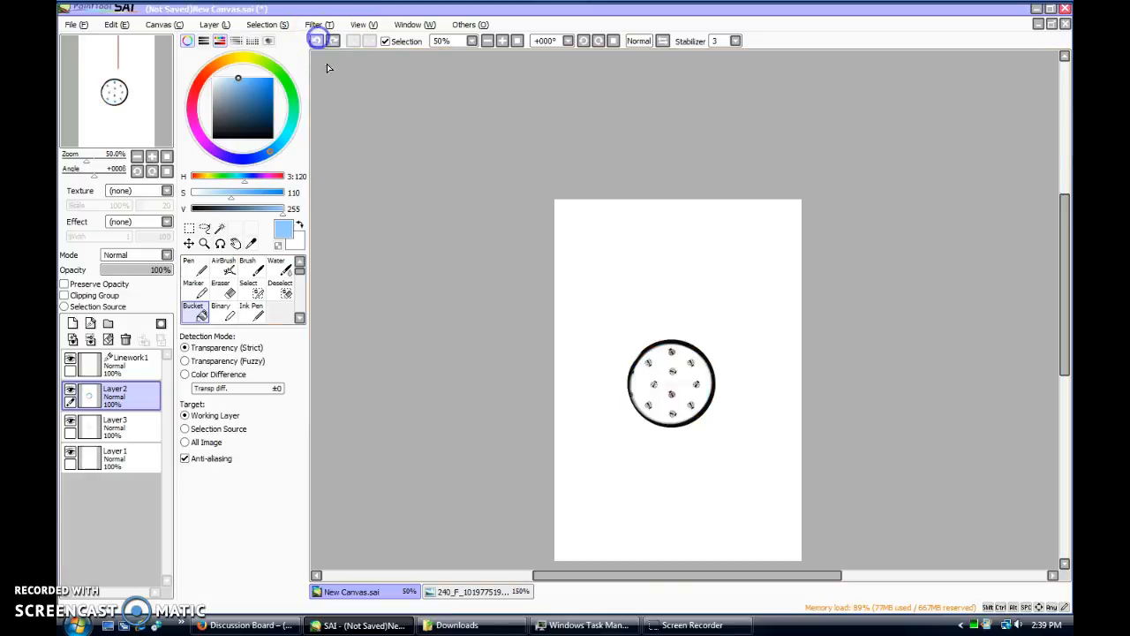
- Select the ring's interior on Layer2 with the Magic Wand and fill that selection with light blue on Layer1 using the Bucket
click(227, 231)
click(656, 394)
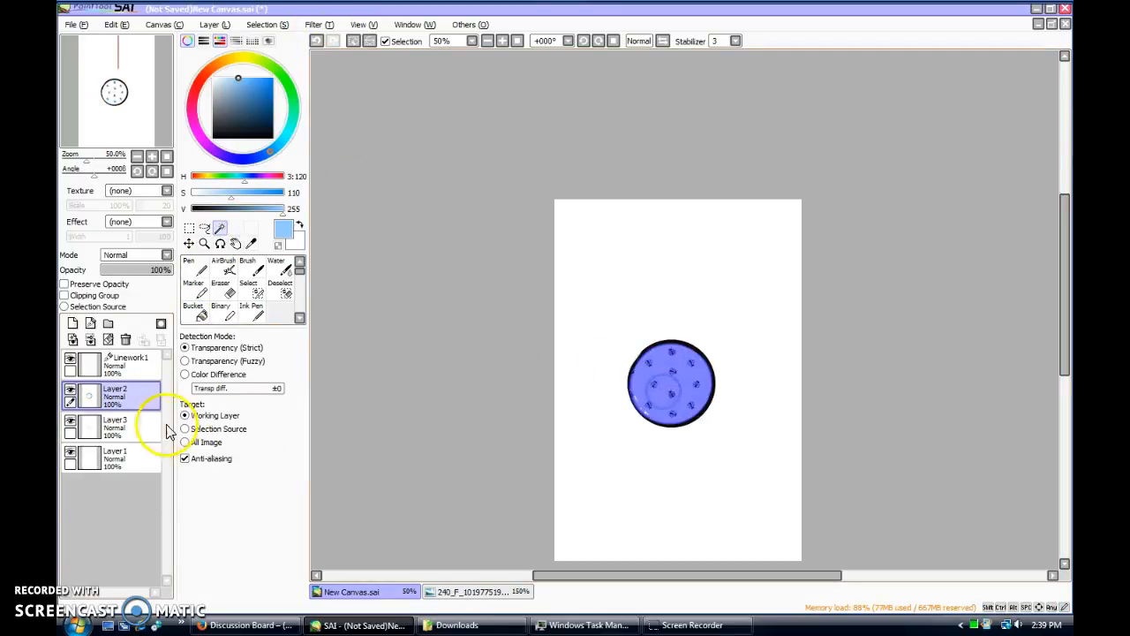
click(115, 455)
click(205, 316)
click(700, 410)
- Move the light blue Layer1 above Layer3 and set its opacity to 35%
scroll(675, 393, up, 4)
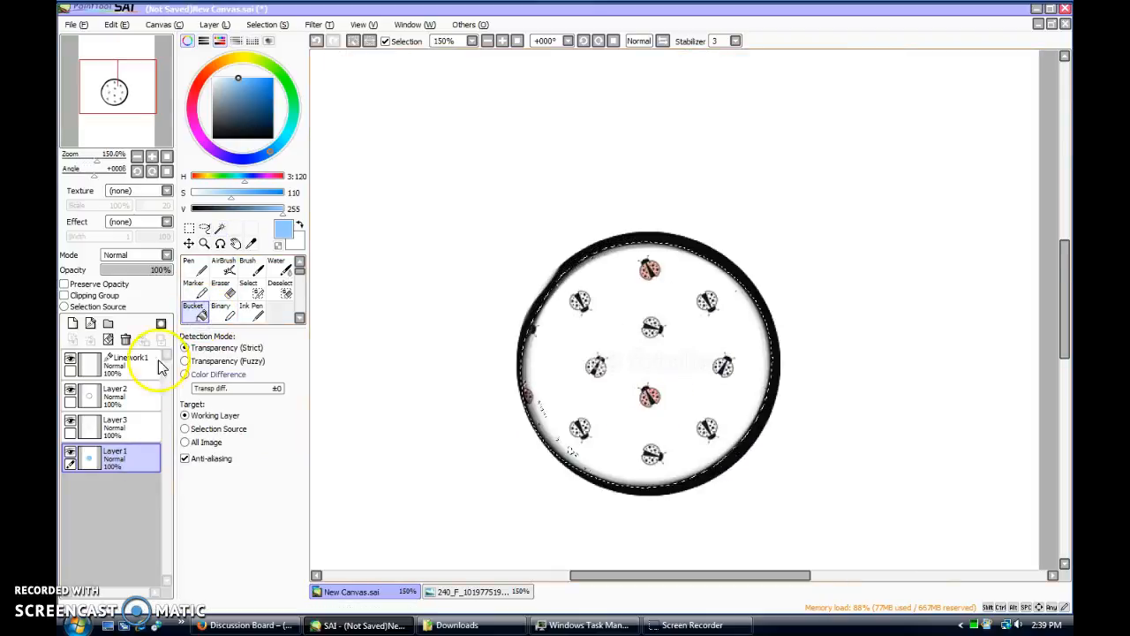
click(202, 270)
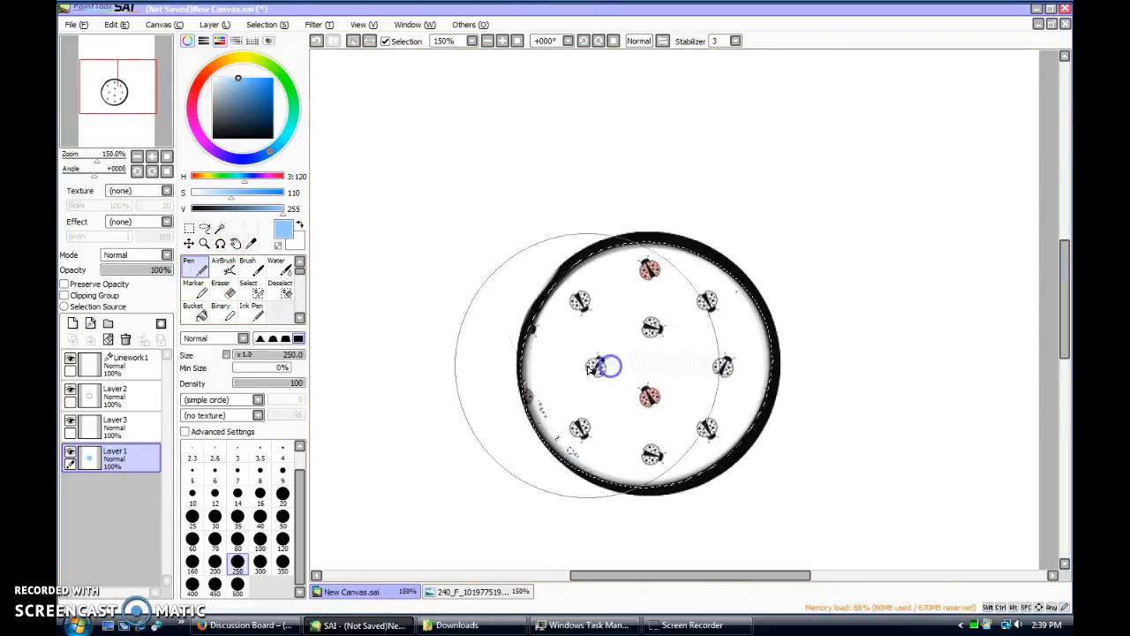
click(128, 427)
drag(128, 426, 129, 429)
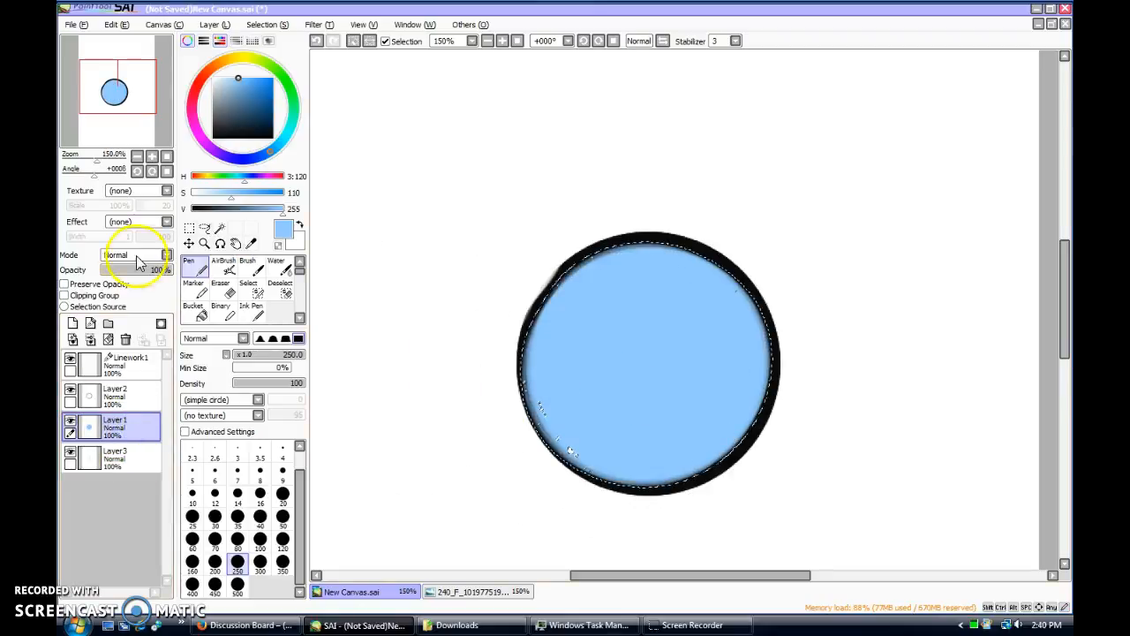
drag(151, 273, 137, 274)
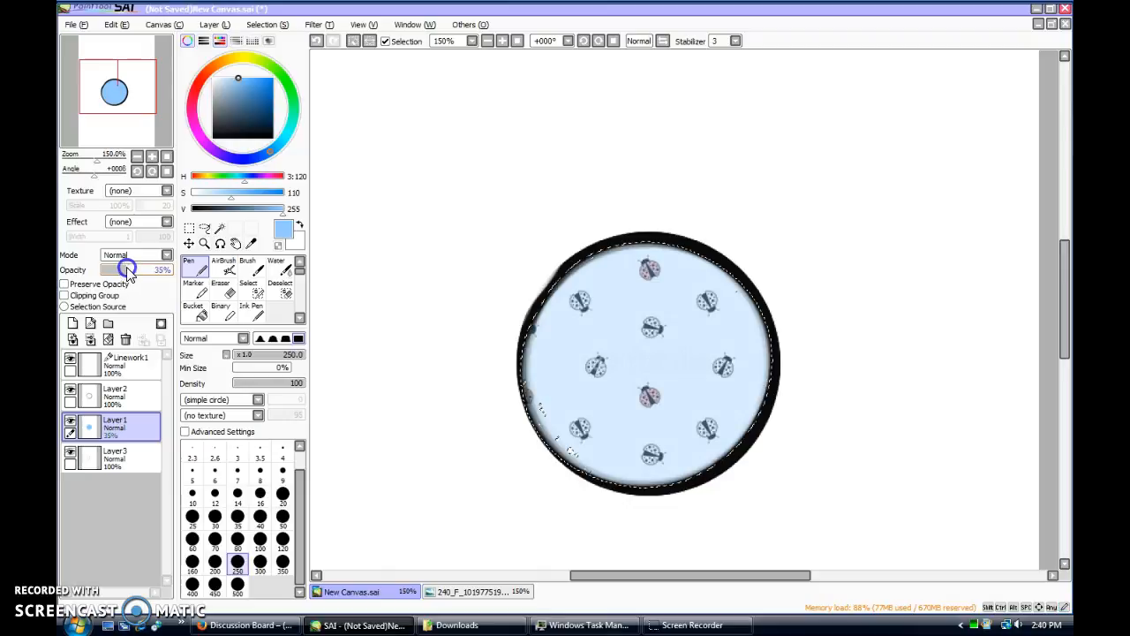
scroll(694, 392, down, 3)
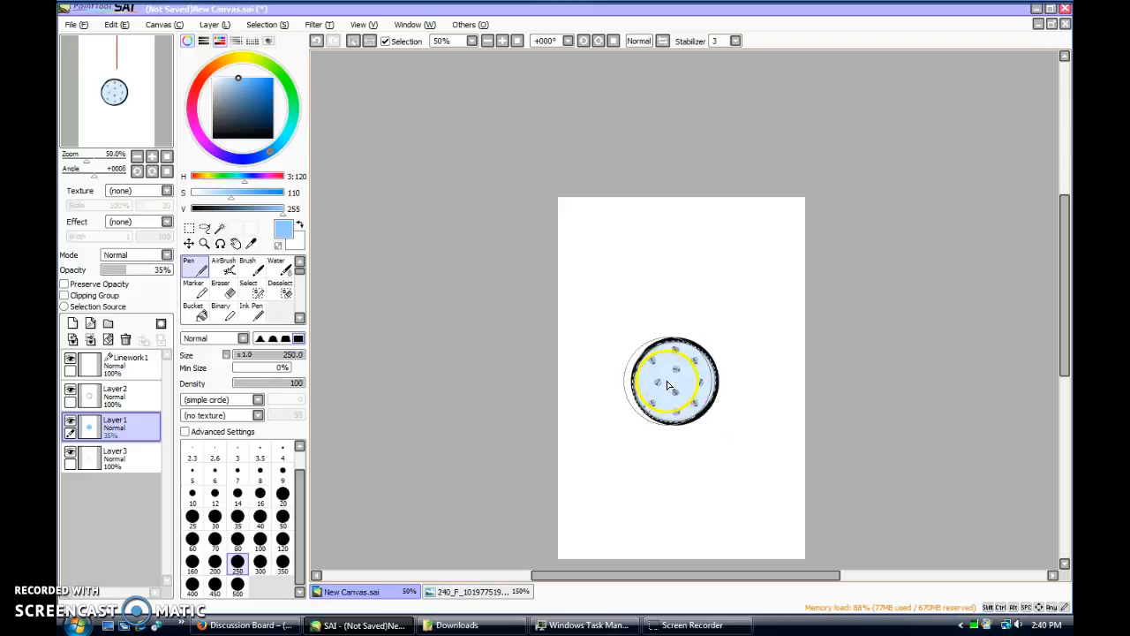
scroll(667, 380, up, 3)
scroll(680, 403, down, 2)
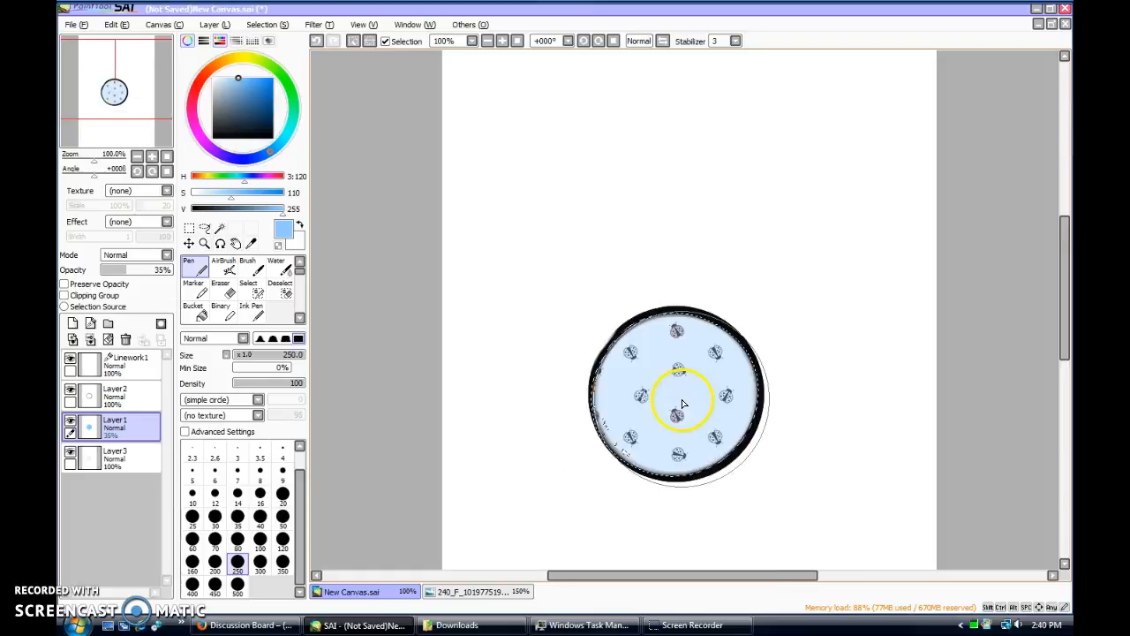
scroll(658, 400, up, 1)
scroll(684, 431, down, 1)
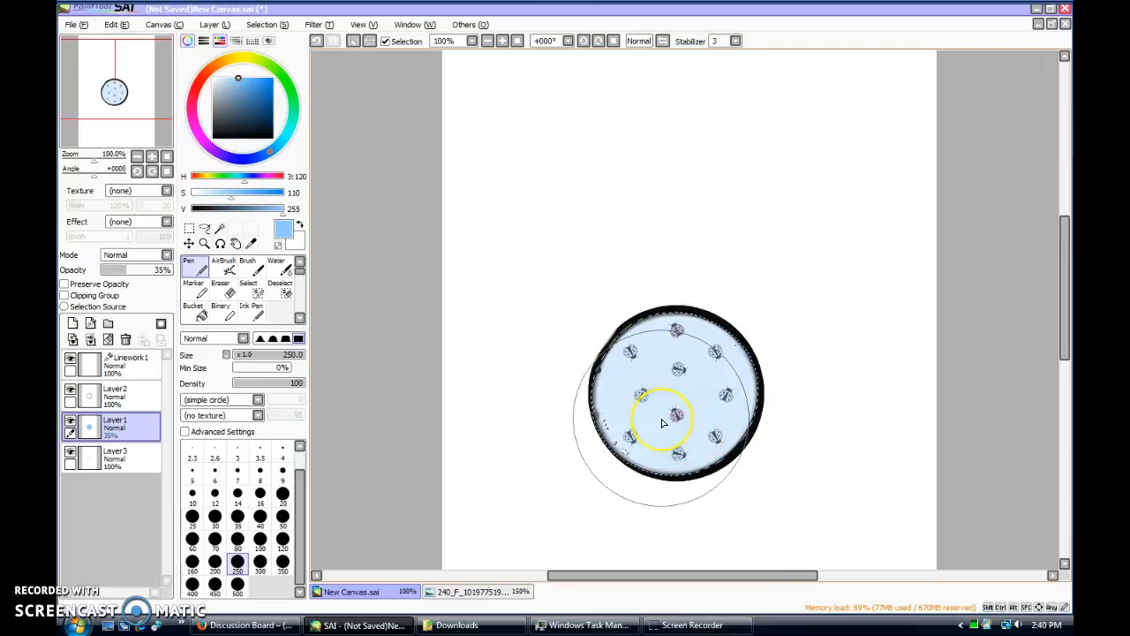